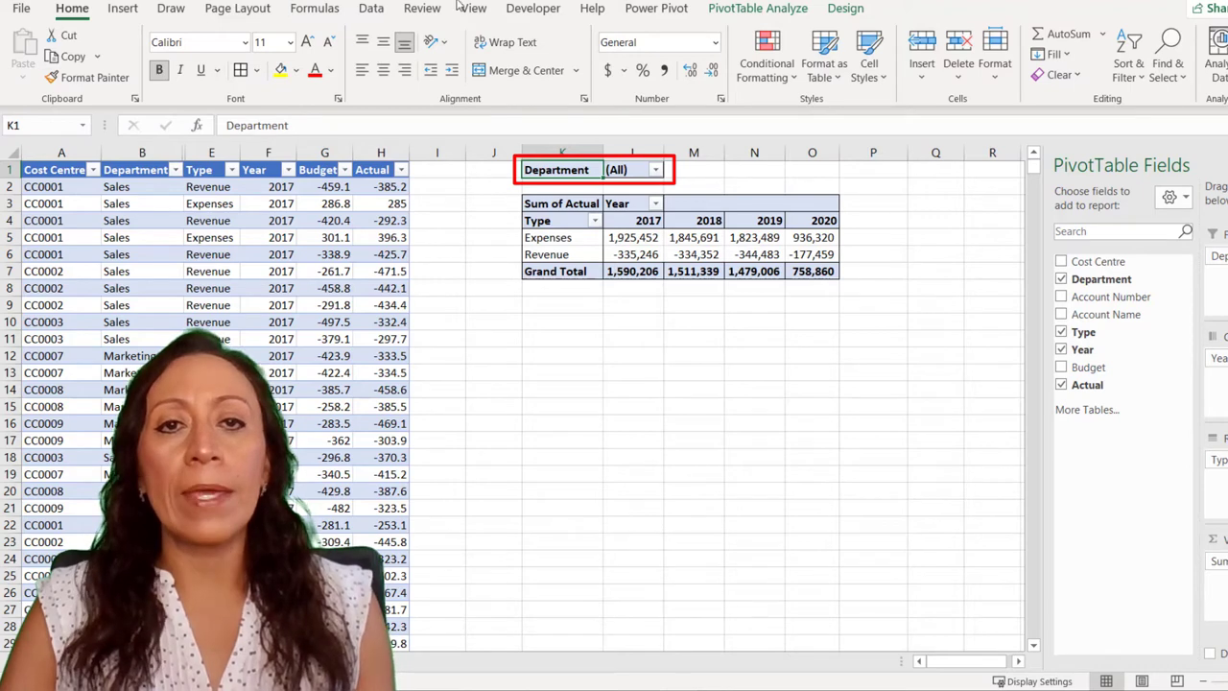
# - Generate separate report filter pages for the Department field of the PivotTable on sheet 1
pyautogui.click(763, 10)
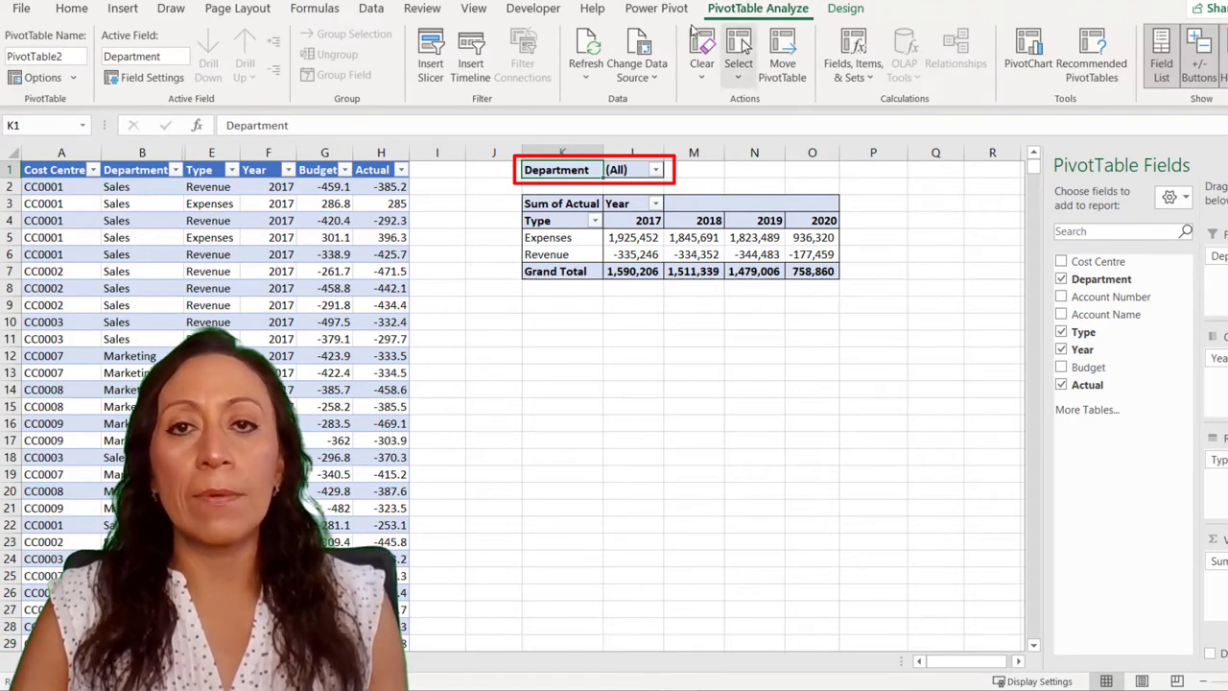
pyautogui.click(72, 77)
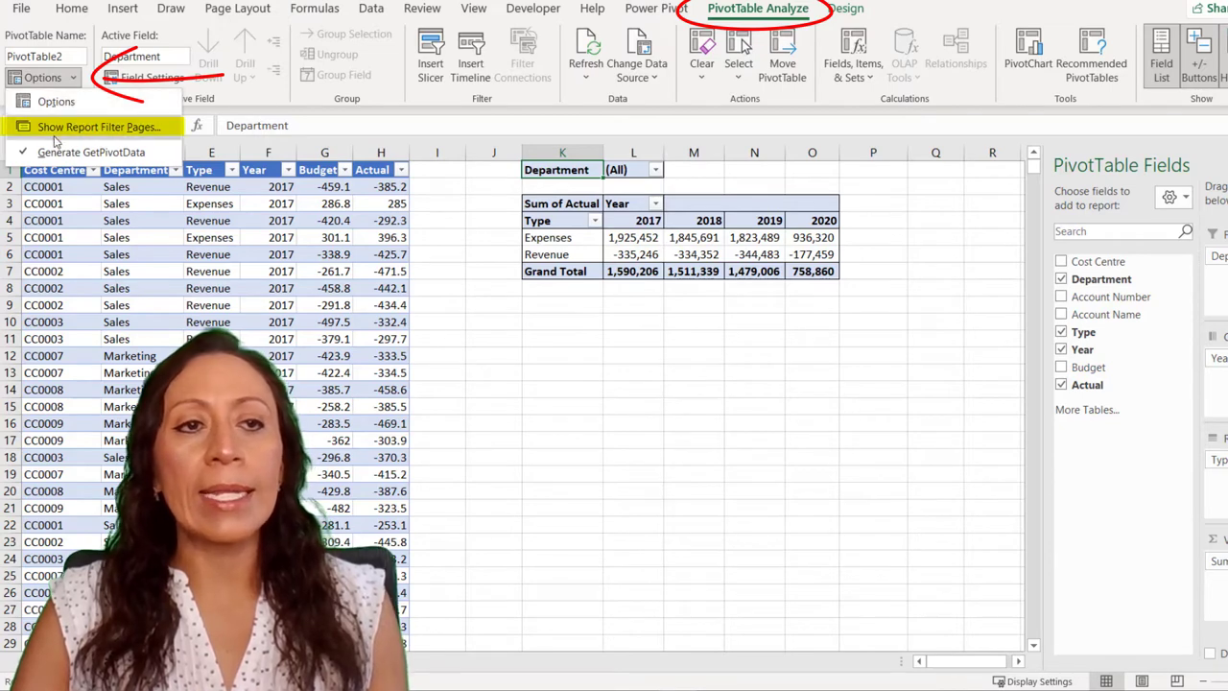
pyautogui.click(55, 135)
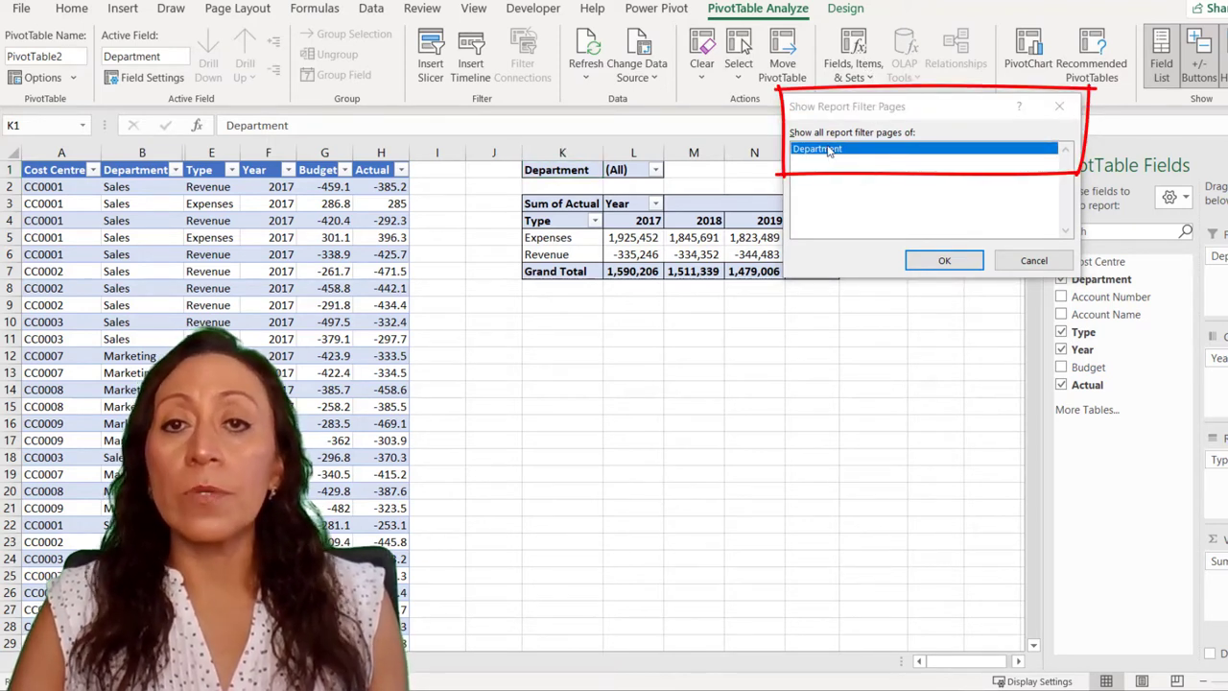
pyautogui.click(940, 259)
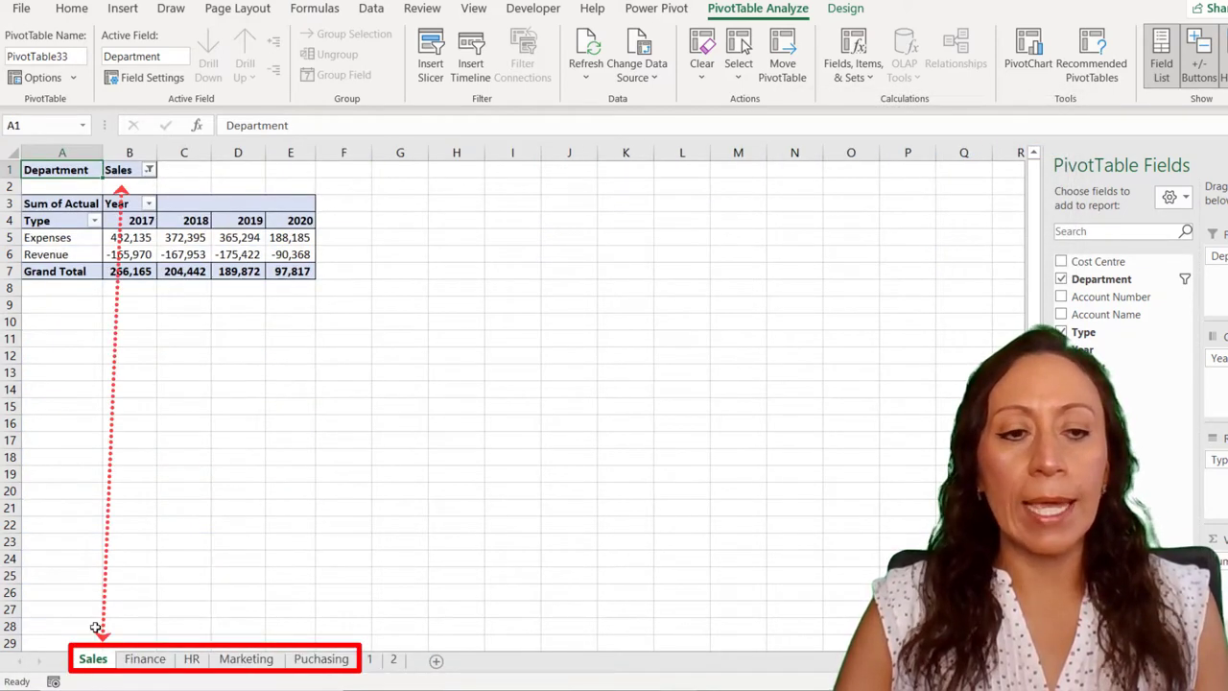
# - Review the PivotTables on the Finance, HR, Marketing and Puchasing sheets and return to sheet 1
pyautogui.click(144, 659)
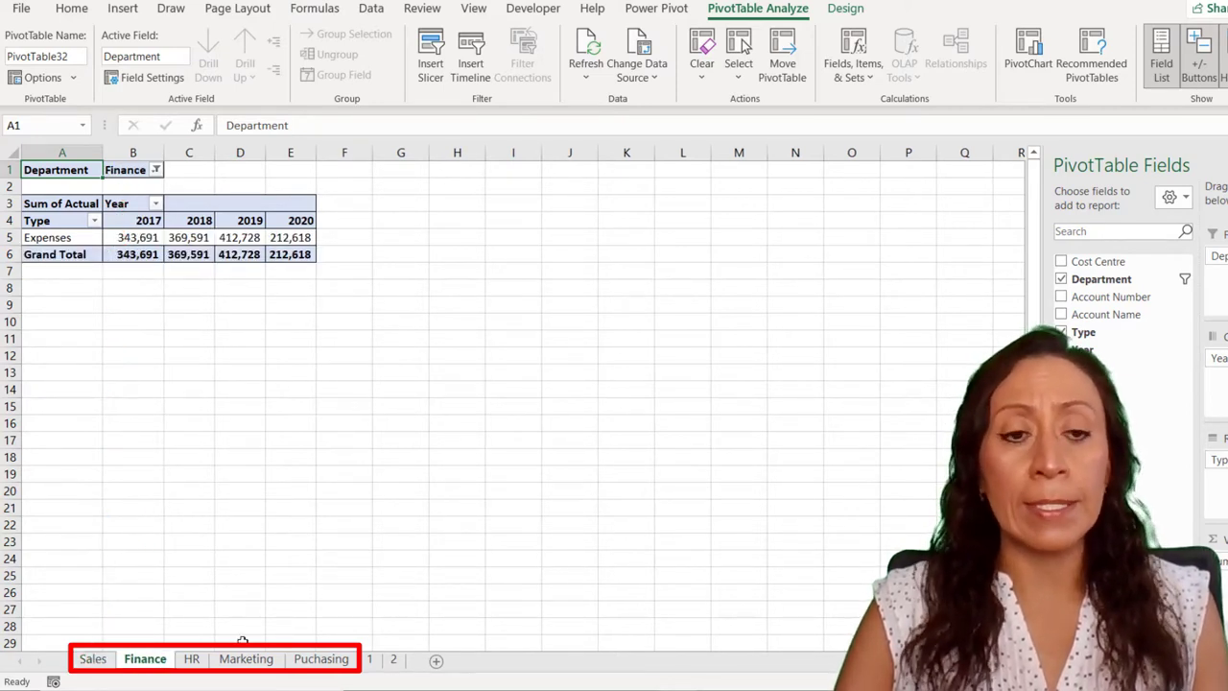
pyautogui.click(192, 659)
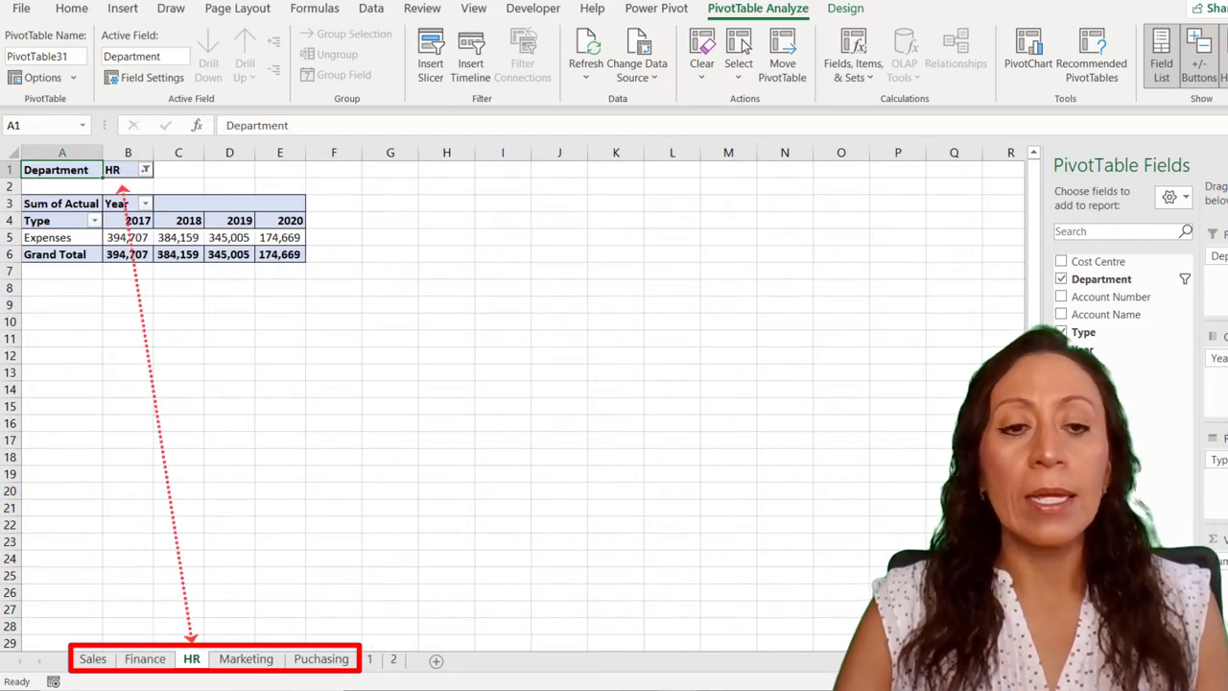
pyautogui.click(261, 662)
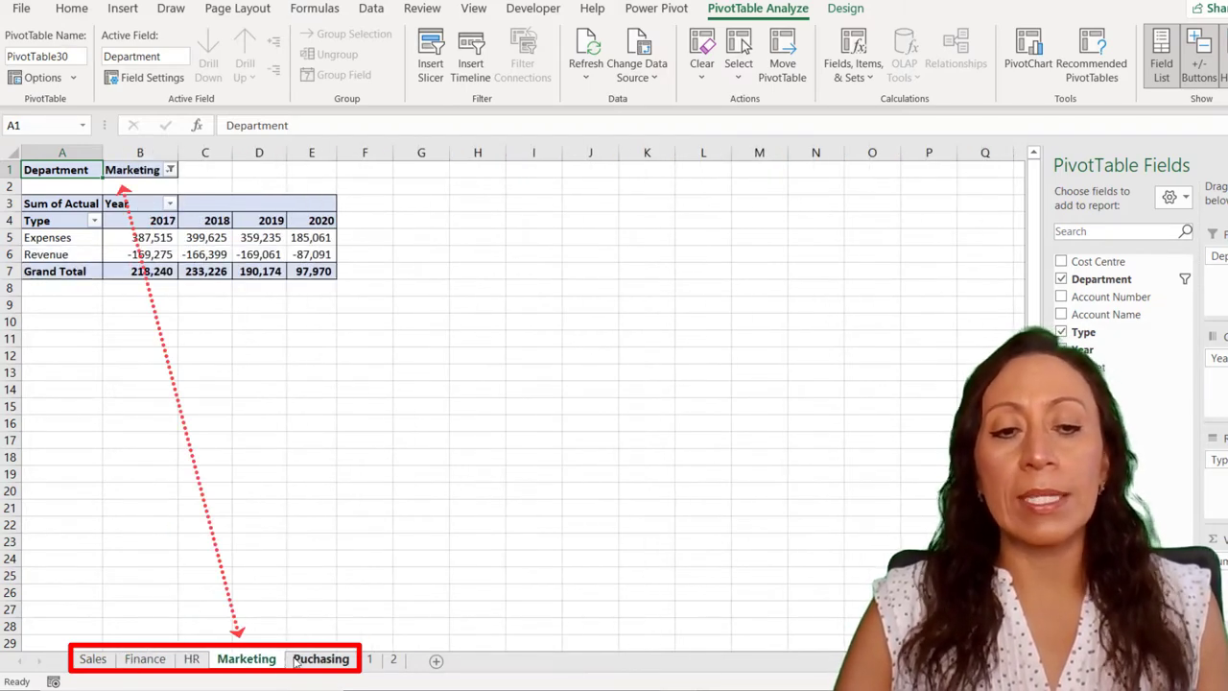
pyautogui.click(302, 661)
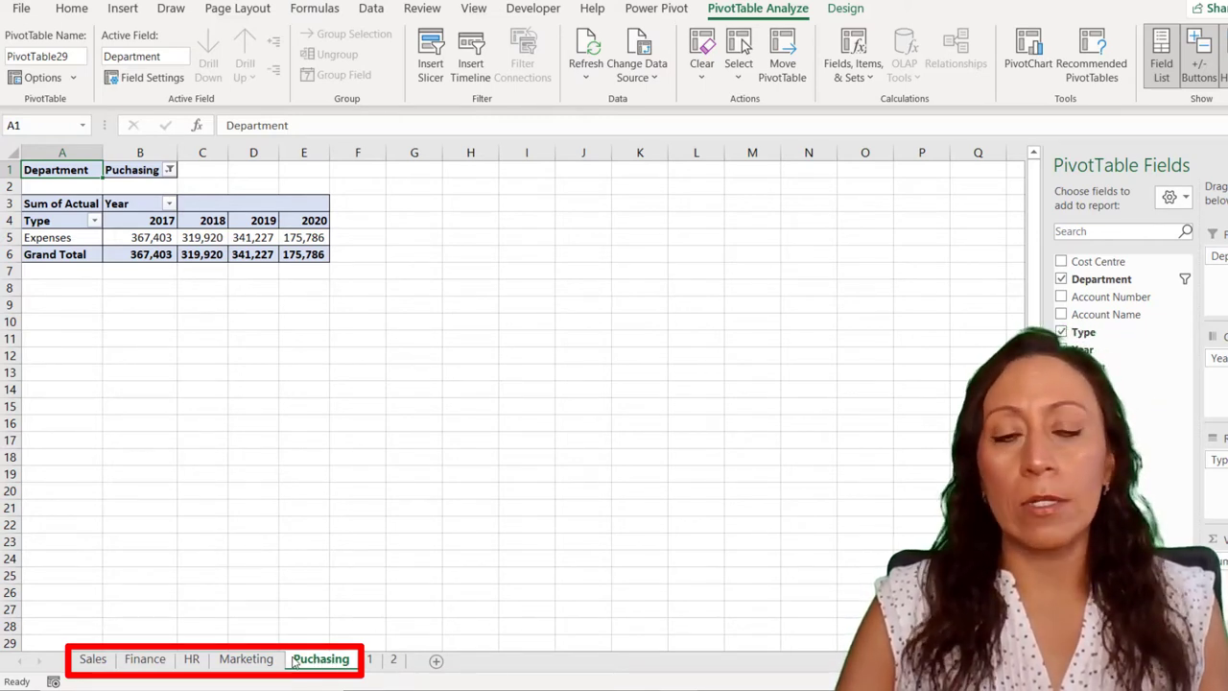
pyautogui.click(371, 661)
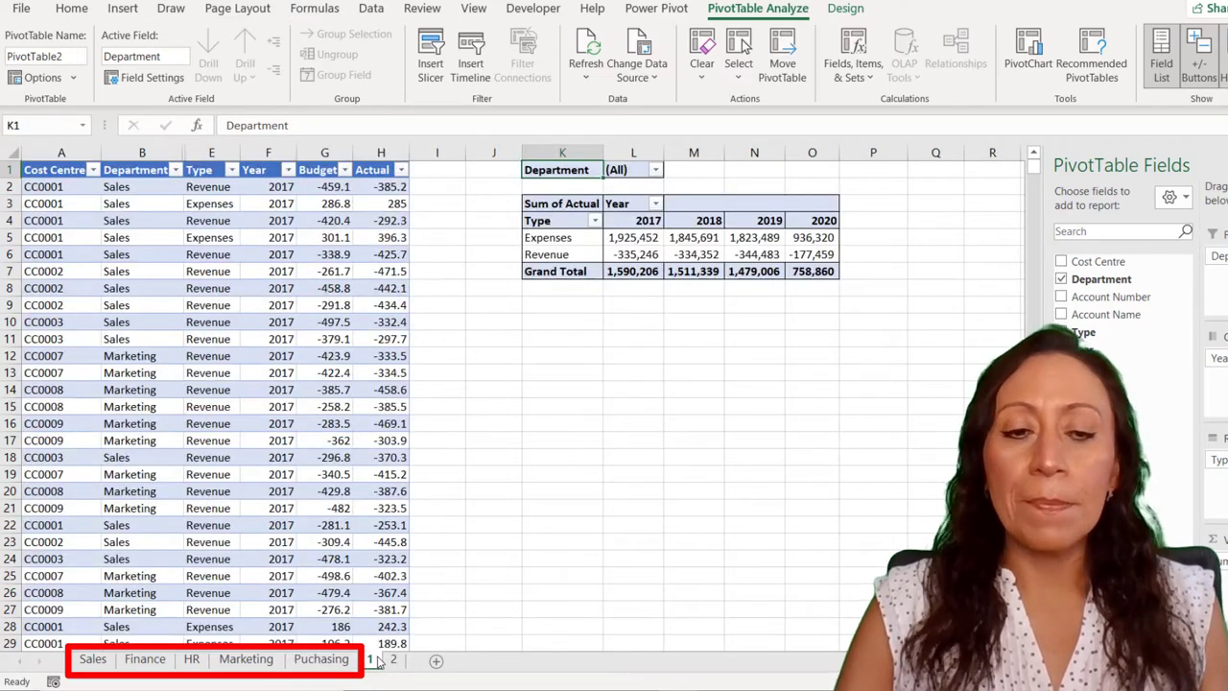
# - Select the name list with its header, B2:B22, on sheet 2
pyautogui.click(393, 660)
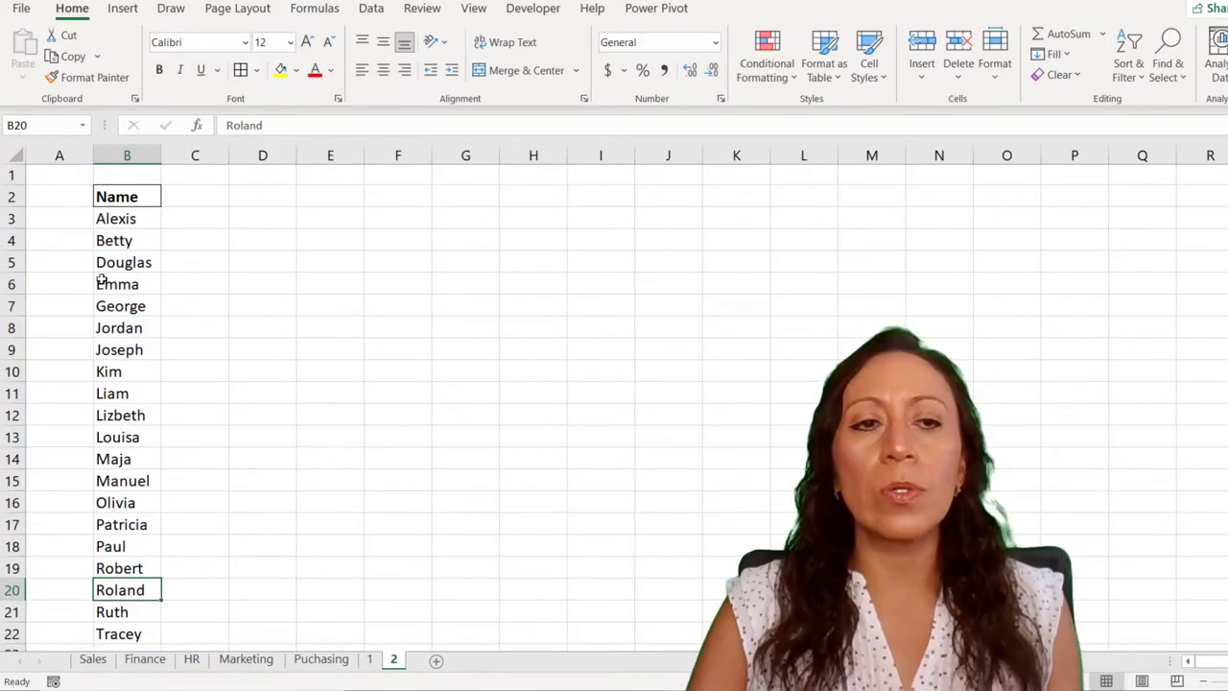
pyautogui.scroll(-1, 106, 268)
pyautogui.scroll(1, 104, 240)
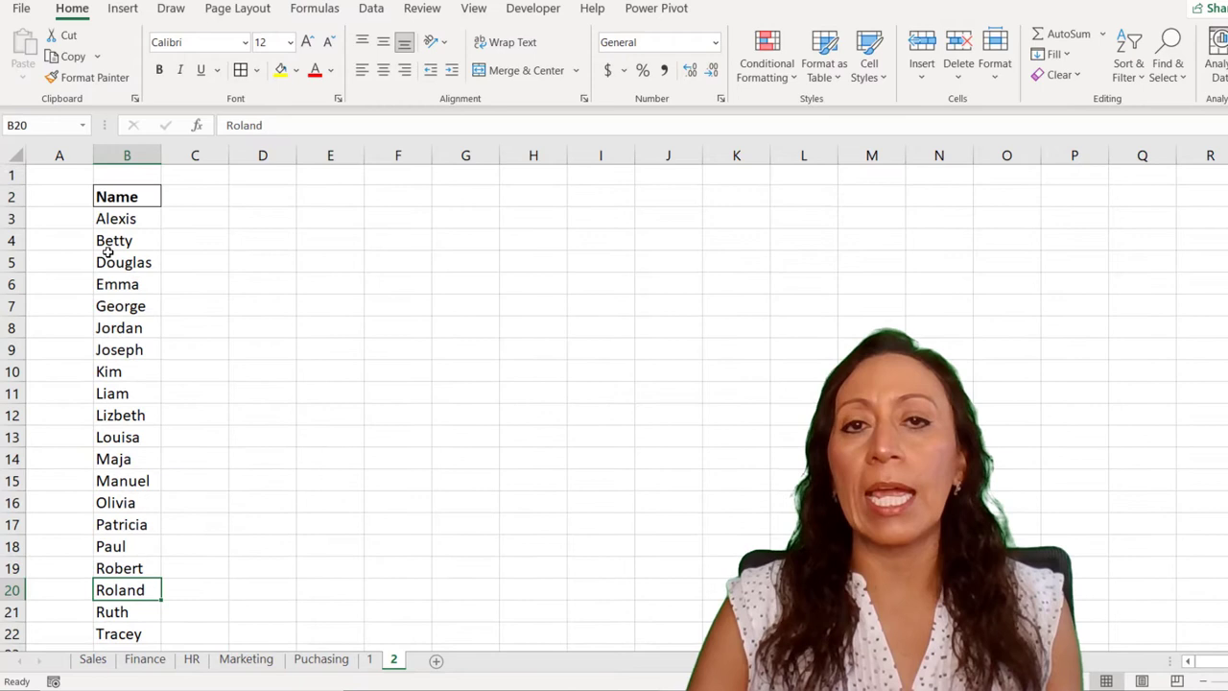
pyautogui.click(135, 199)
pyautogui.moveTo(136, 202); pyautogui.dragTo(137, 631)
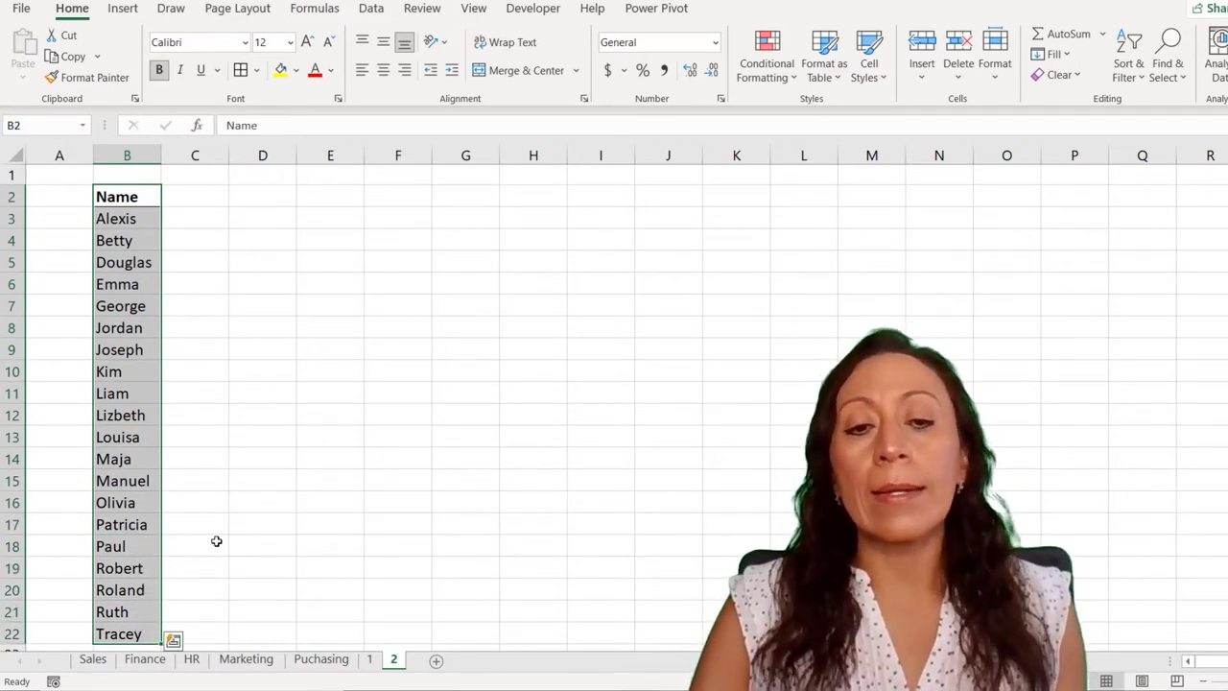
# - Add a blank worksheet after sheet 2 and rename it with a short form of the first listed person's name
pyautogui.click(436, 661)
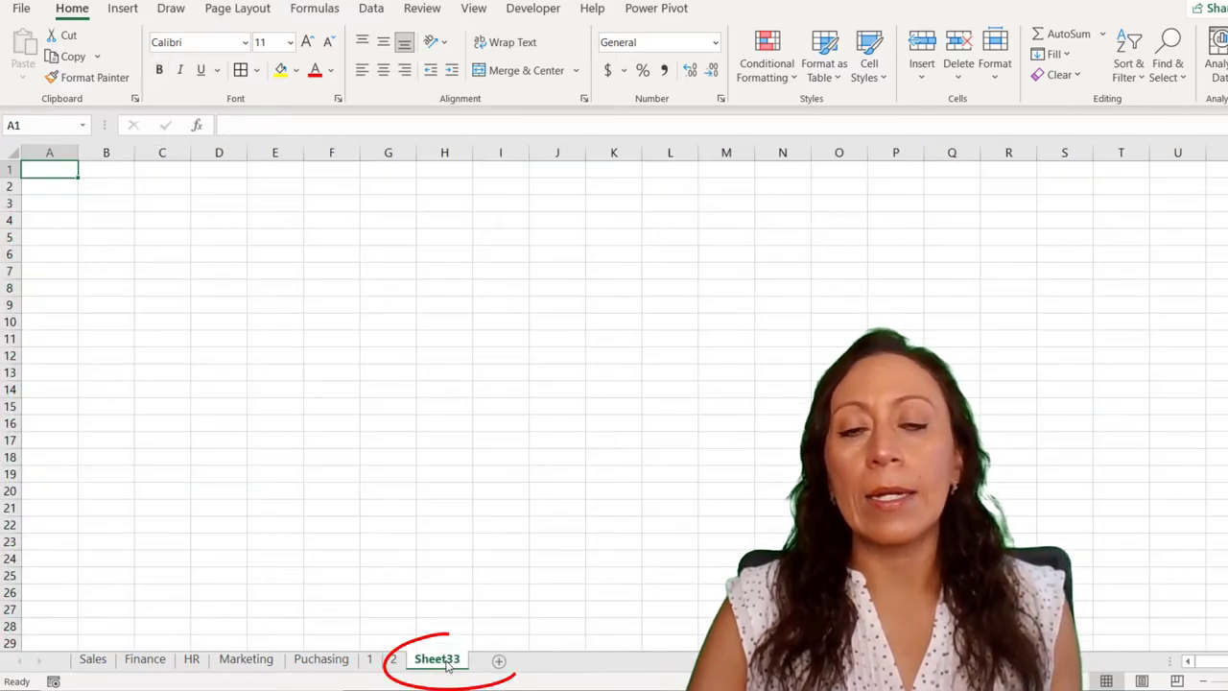
pyautogui.doubleClick(443, 660)
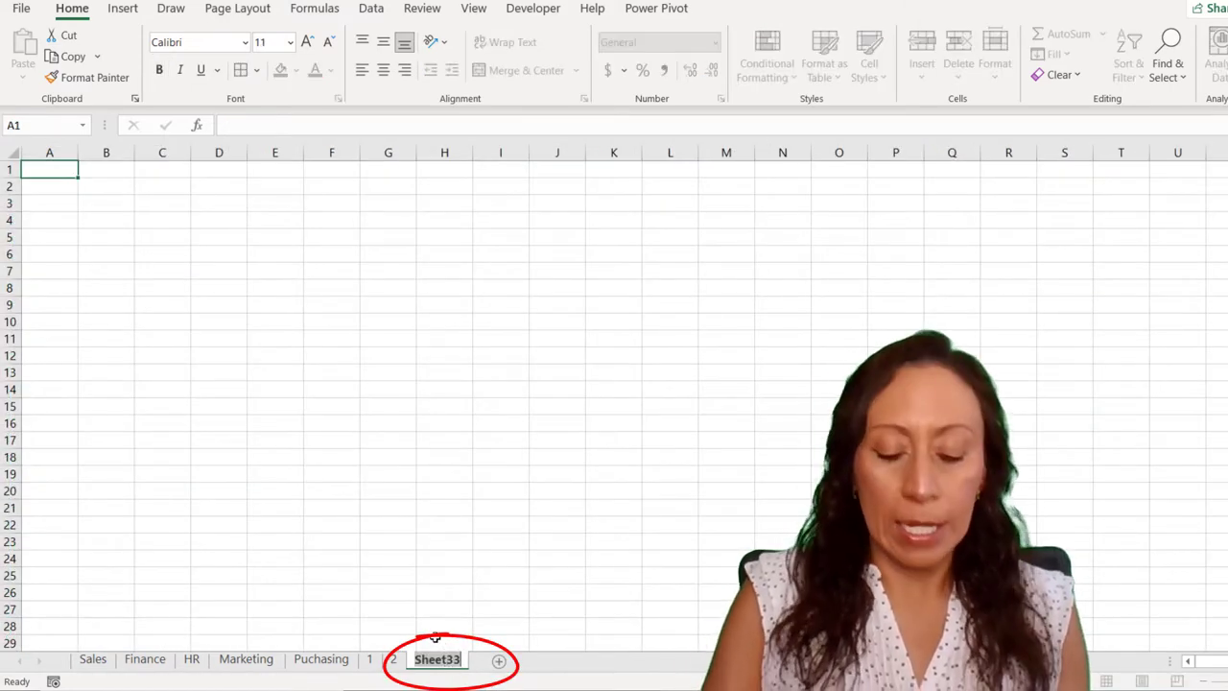
pyautogui.write('Alex')
pyautogui.press('Return')
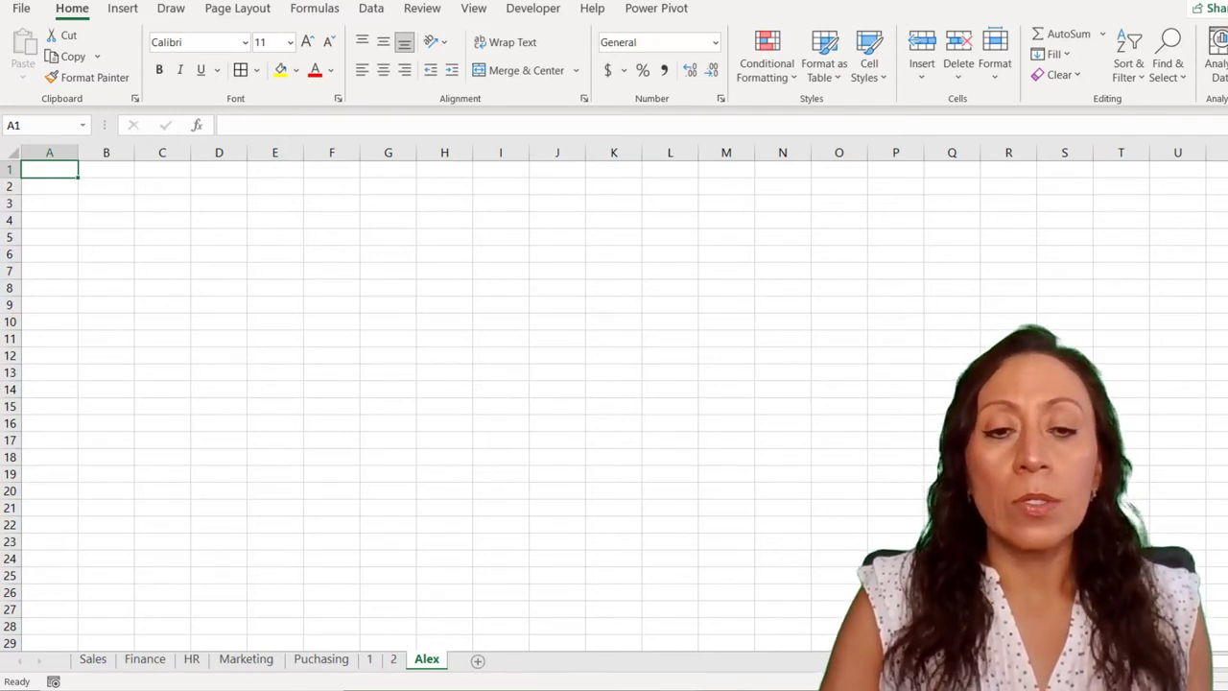
# - Delete the manually added and renamed worksheet
pyautogui.rightClick(427, 661)
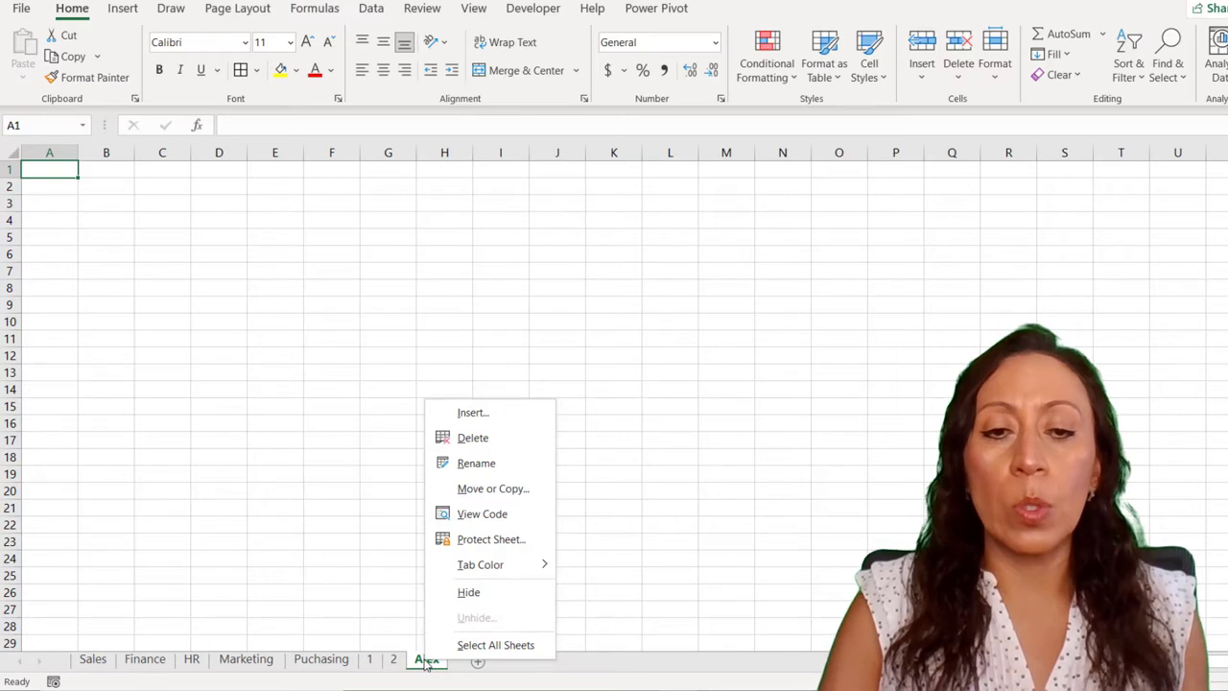
pyautogui.click(484, 437)
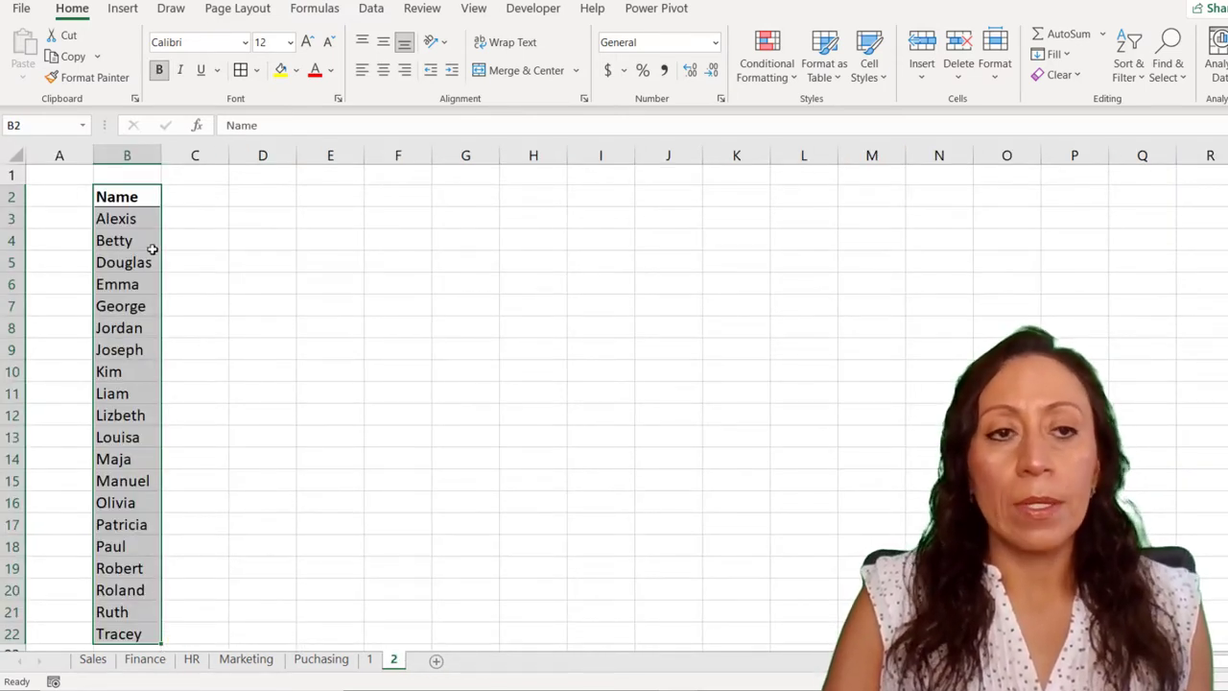
# - Create a PivotTable from B2:B22 in cell E1 of the existing sheet 2, without adding the data to the Data Model
pyautogui.scroll(-1, 96, 307)
pyautogui.scroll(-2, 96, 310)
pyautogui.scroll(2, 96, 310)
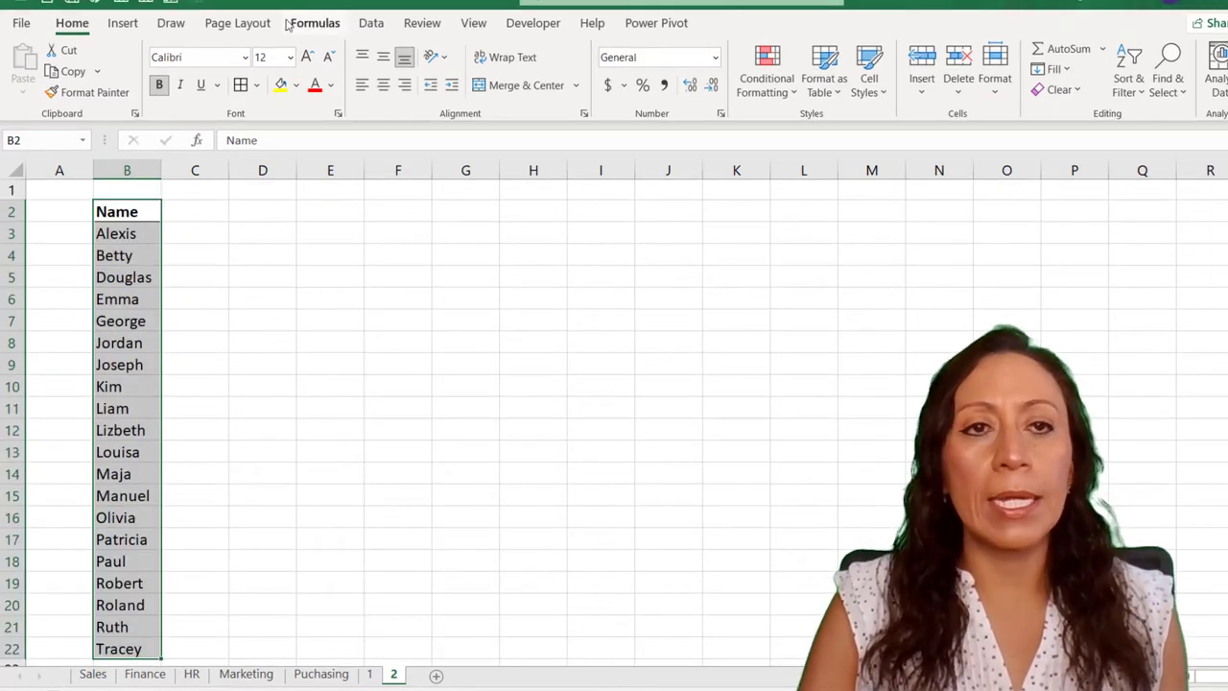
pyautogui.click(122, 27)
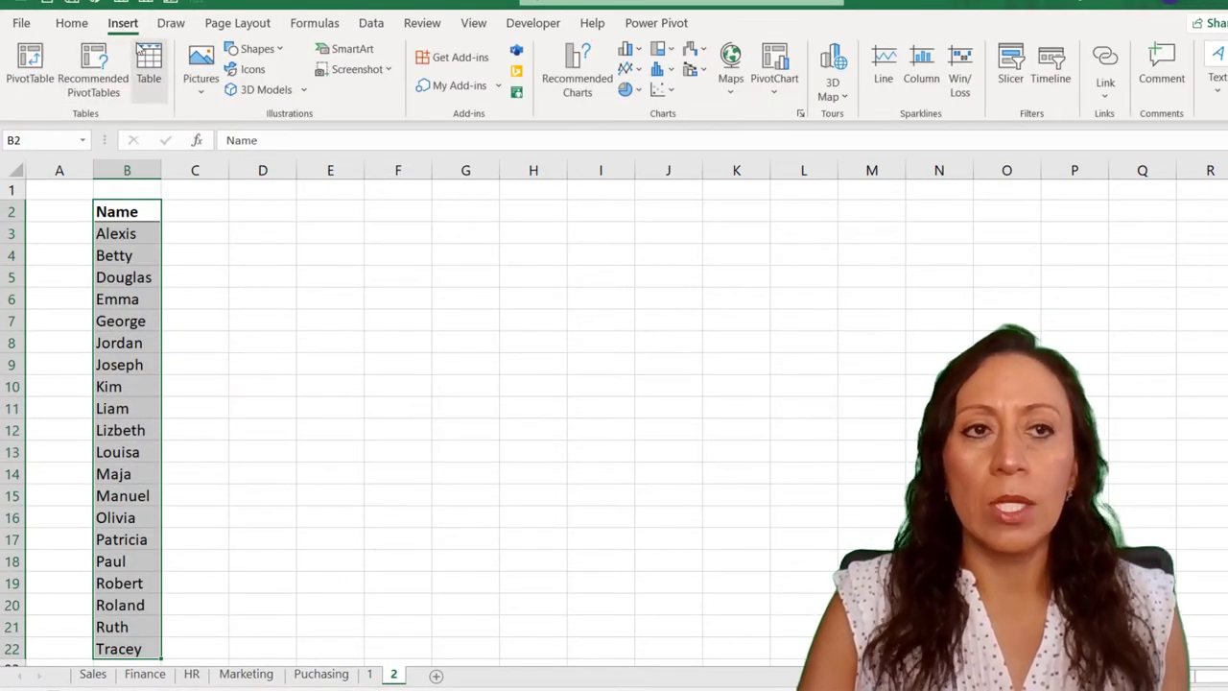
pyautogui.click(19, 57)
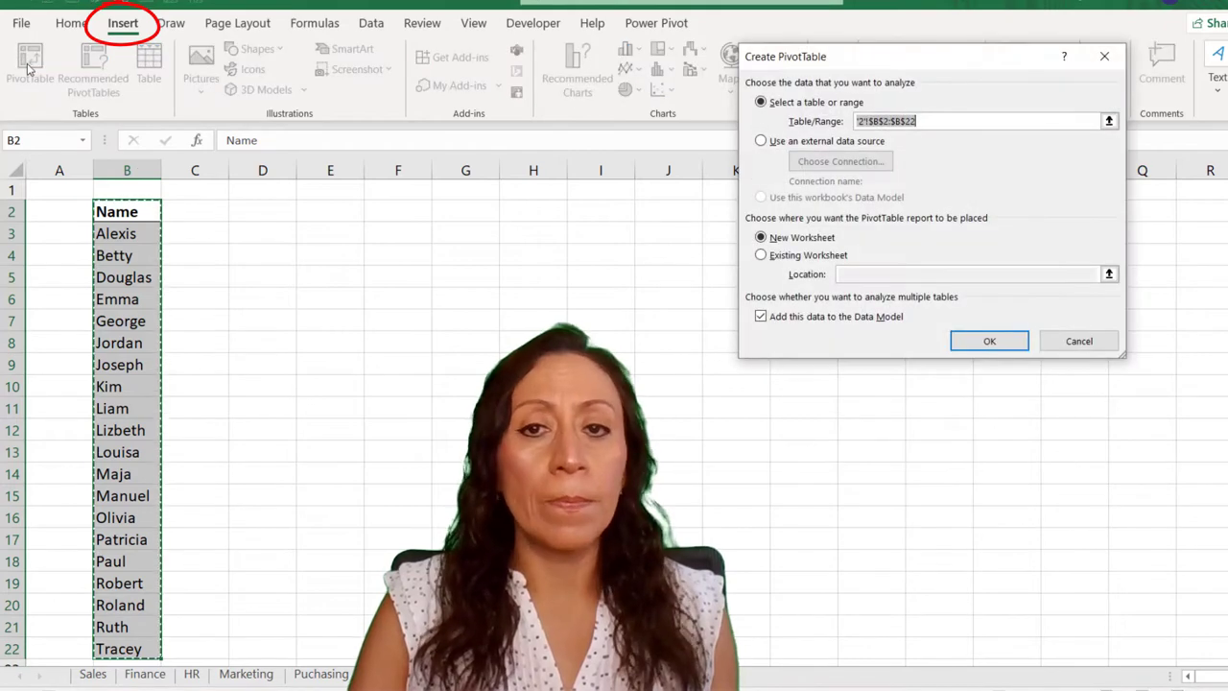
pyautogui.click(761, 255)
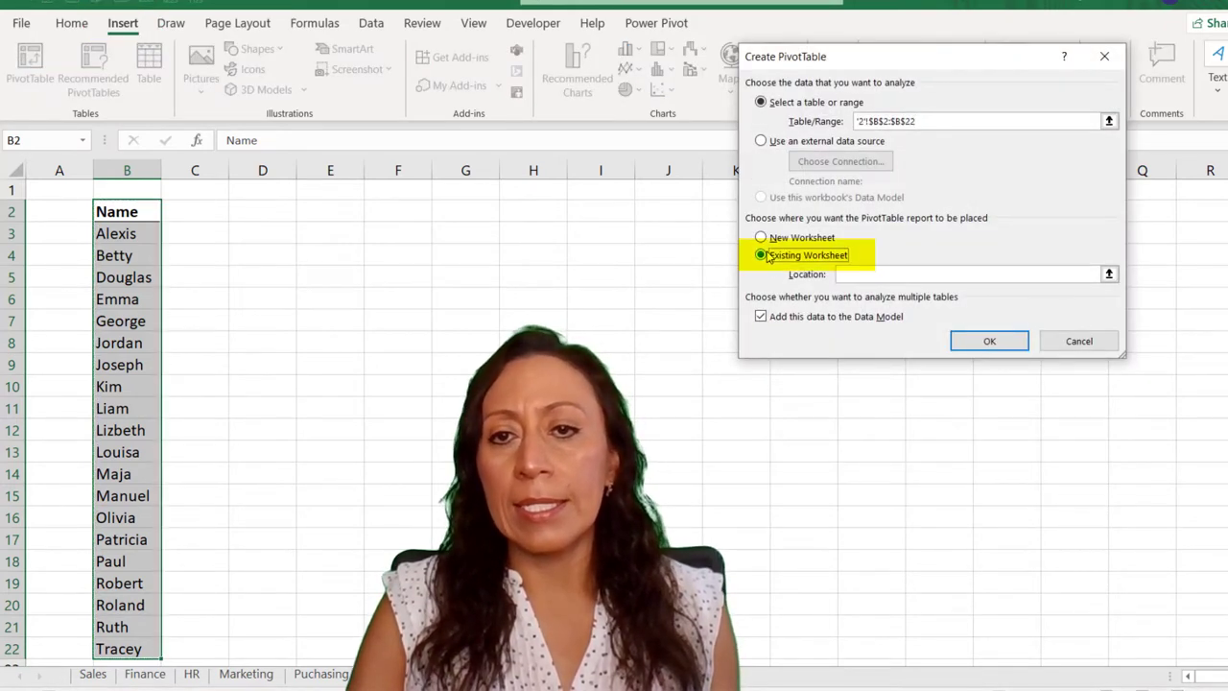
pyautogui.click(763, 319)
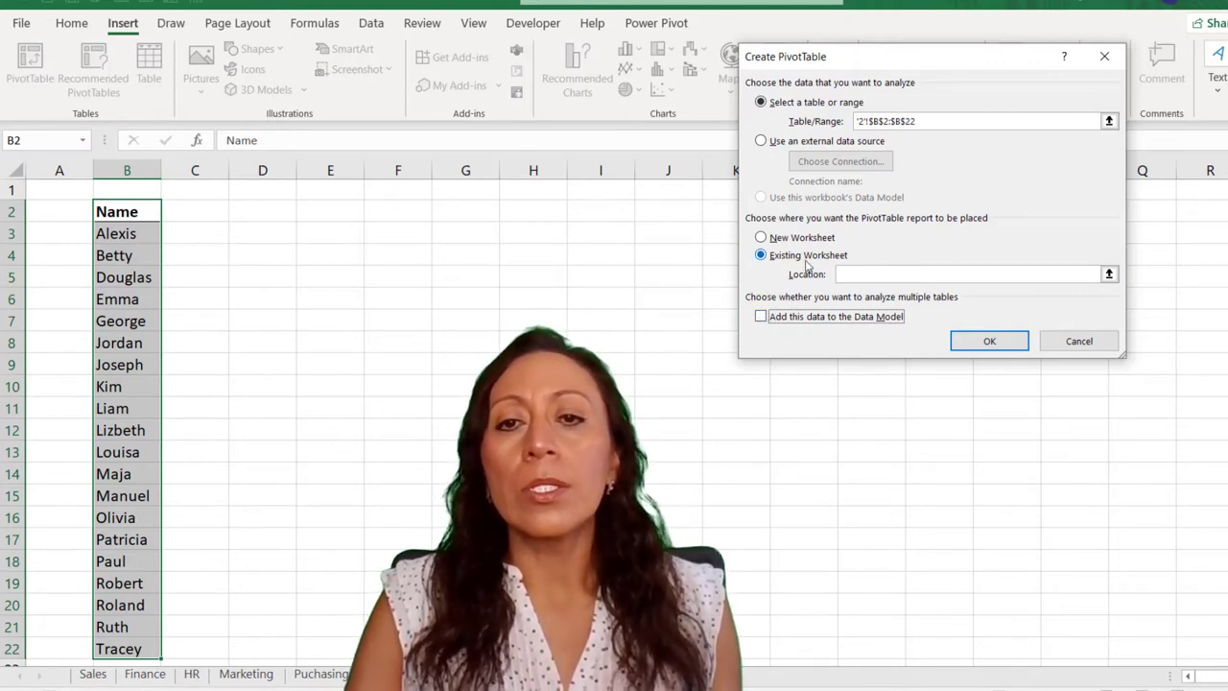
pyautogui.click(852, 274)
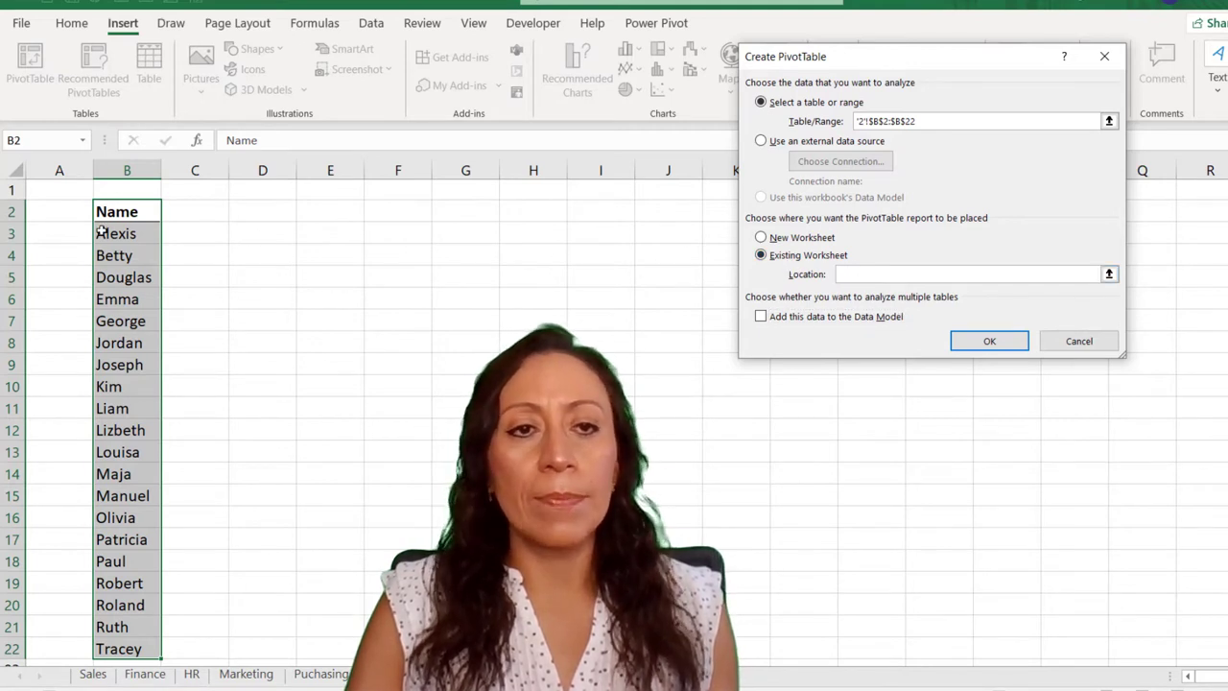
pyautogui.click(329, 189)
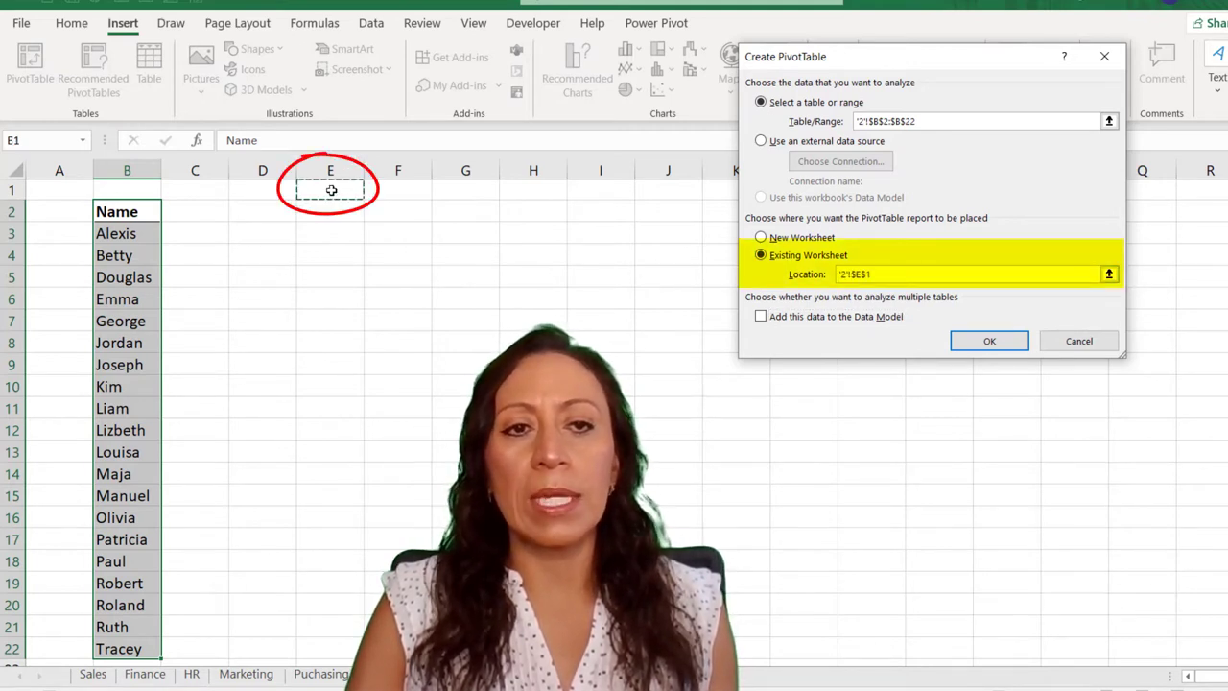
pyautogui.click(978, 342)
# - Undock and lengthen the PivotTable field list beside the new table, and place the Name field in Filters
pyautogui.moveTo(1101, 176); pyautogui.dragTo(622, 191)
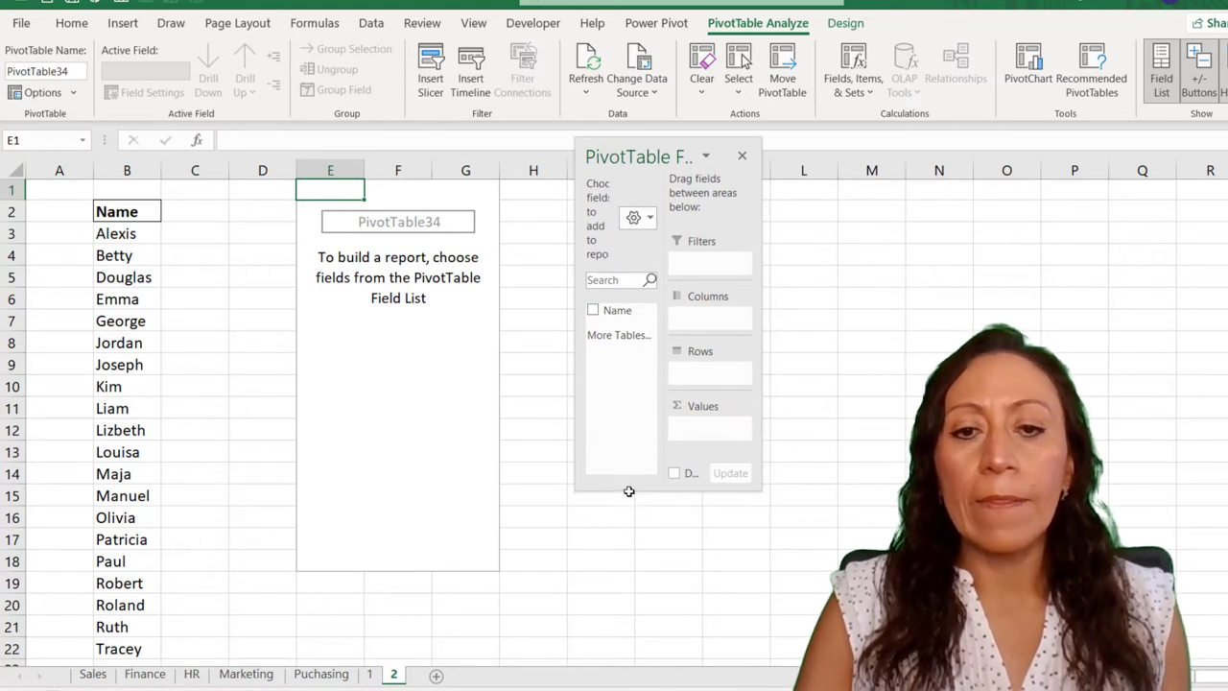
pyautogui.moveTo(629, 489); pyautogui.dragTo(631, 652)
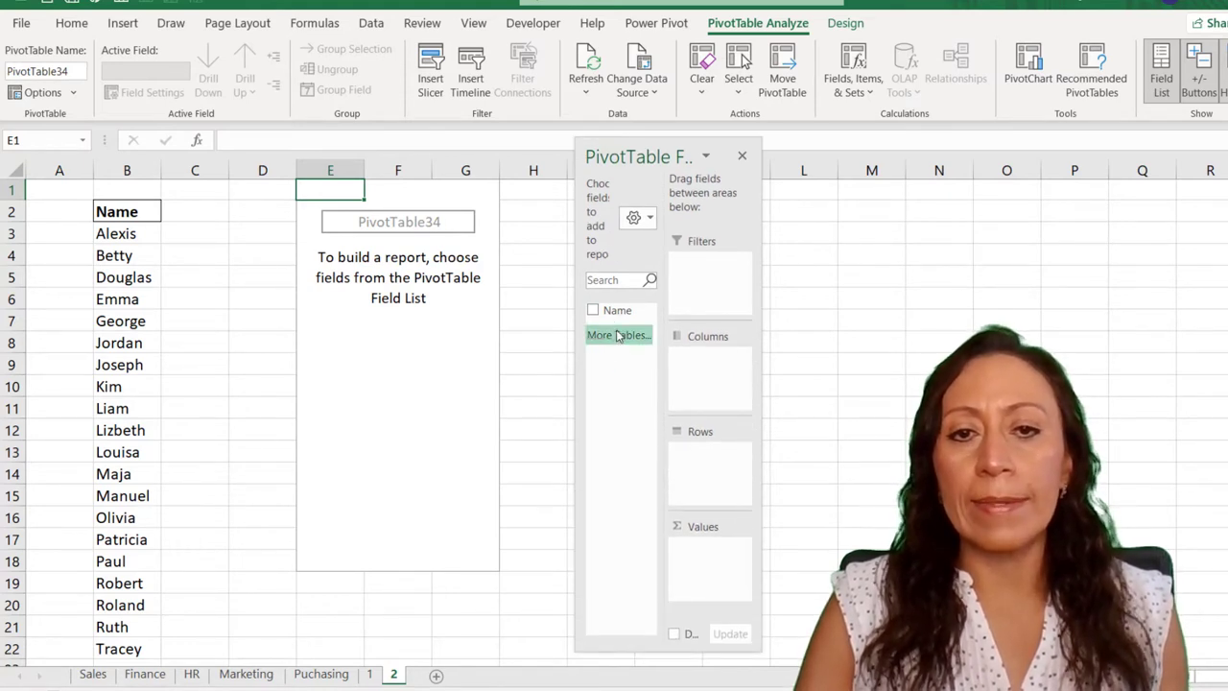
pyautogui.moveTo(617, 317); pyautogui.dragTo(705, 265)
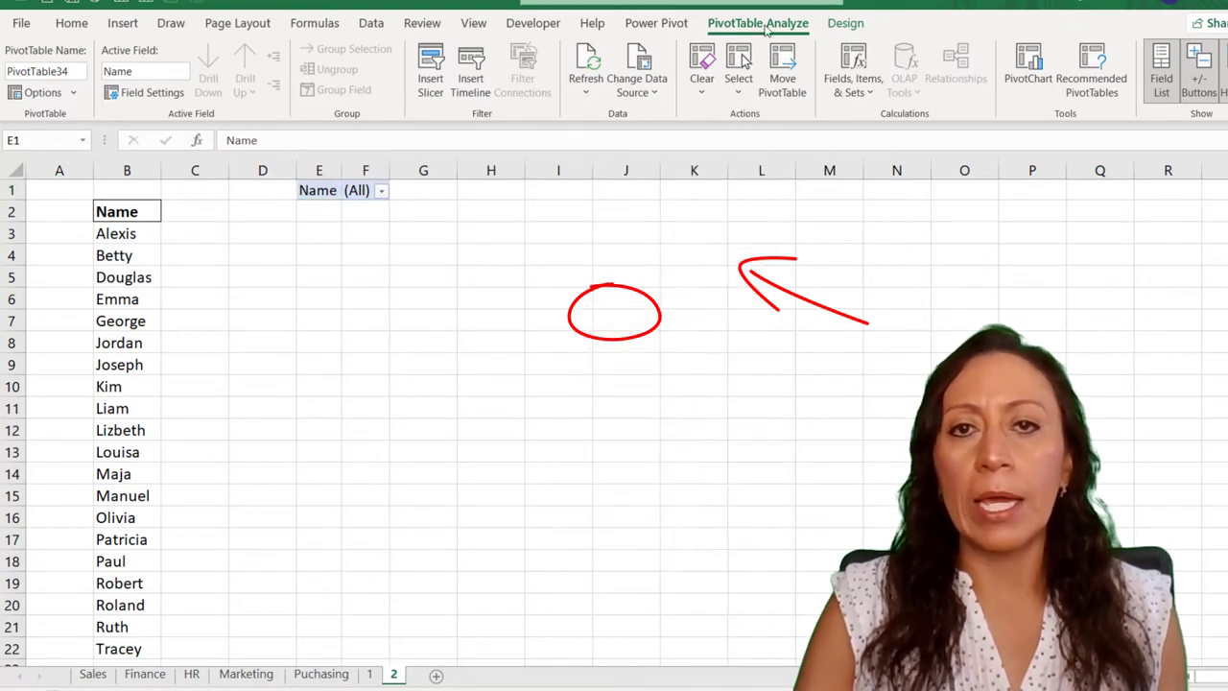
# - Generate a separate report filter page for every entry of the Name field
pyautogui.click(762, 29)
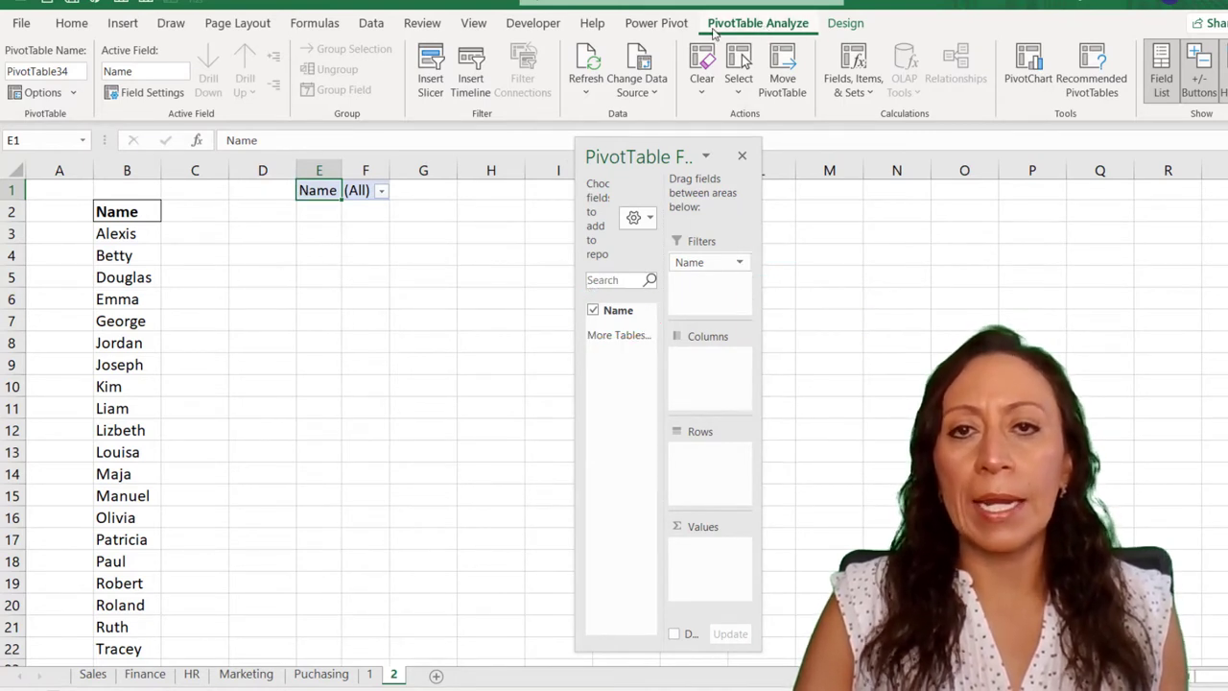
pyautogui.click(72, 92)
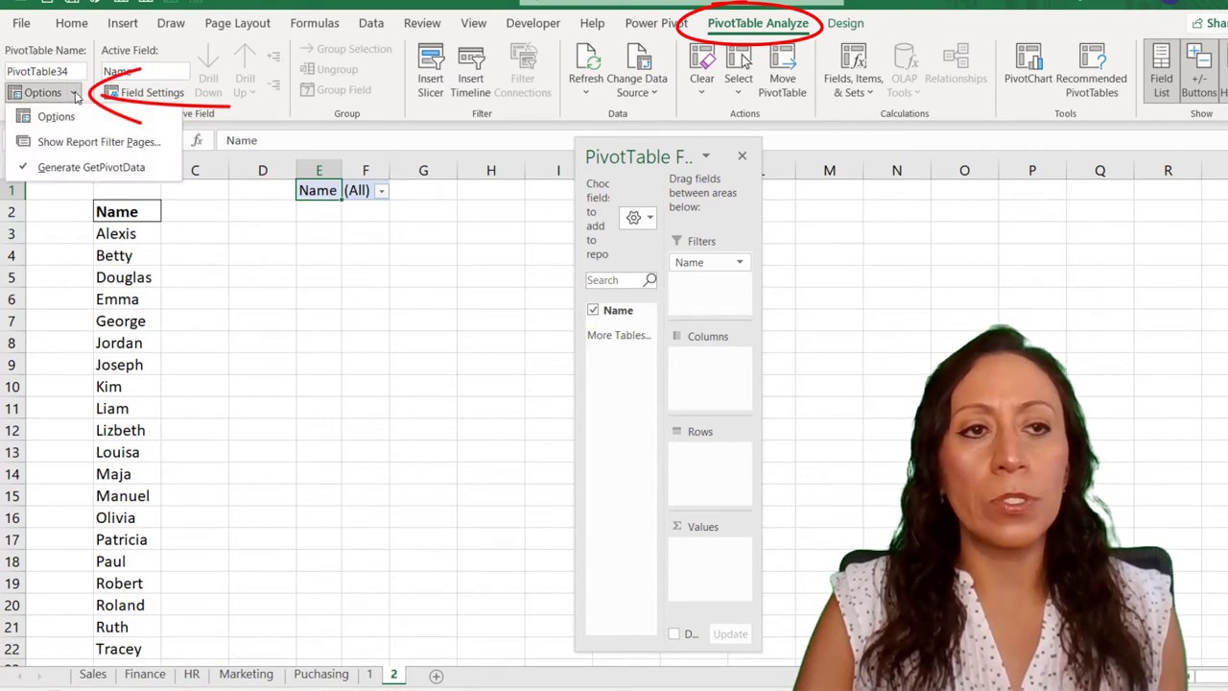
pyautogui.click(77, 142)
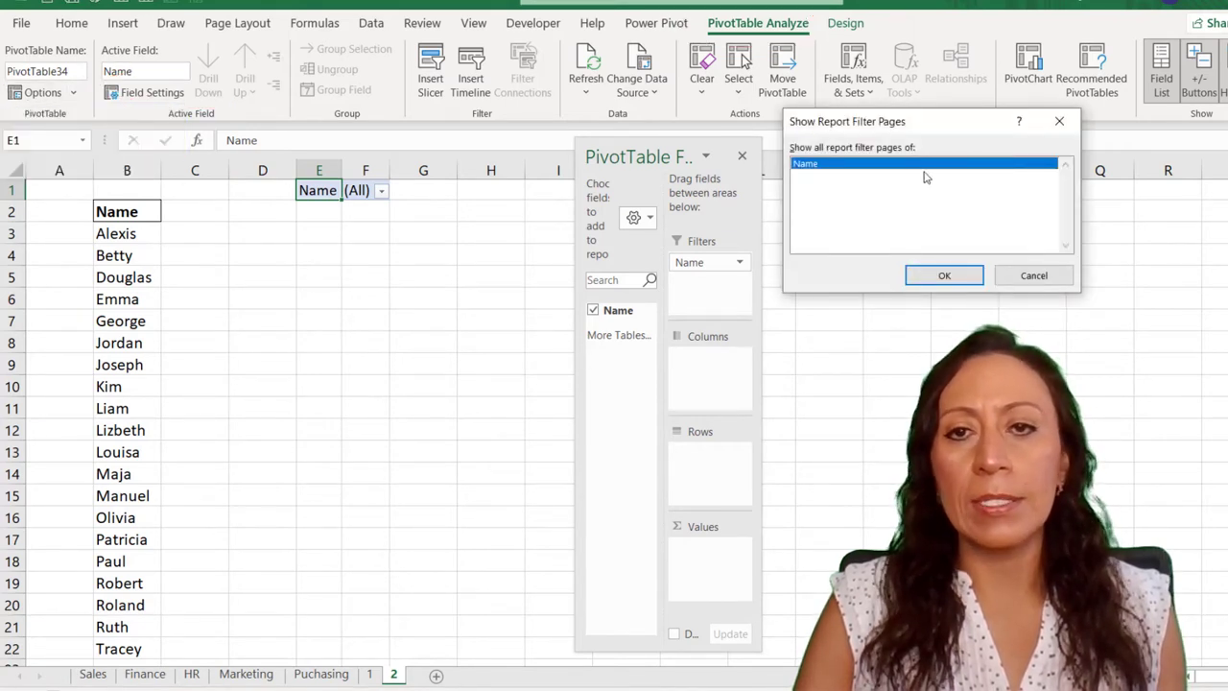
pyautogui.moveTo(880, 139); pyautogui.dragTo(388, 263)
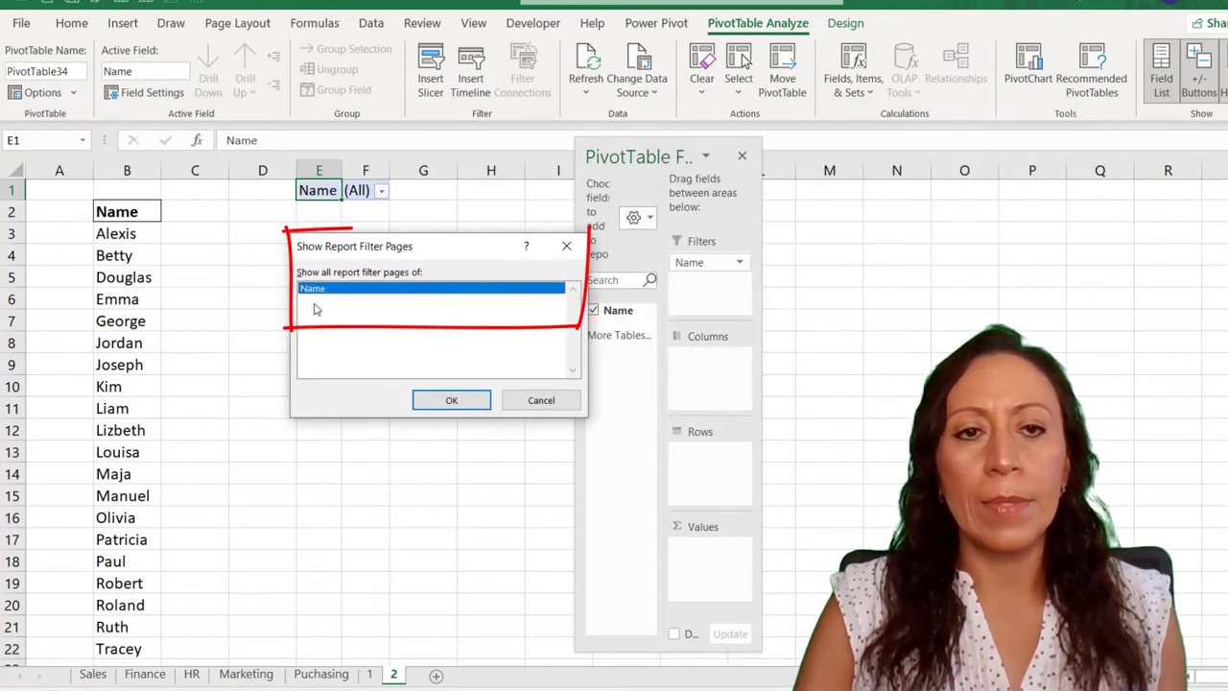
pyautogui.click(480, 403)
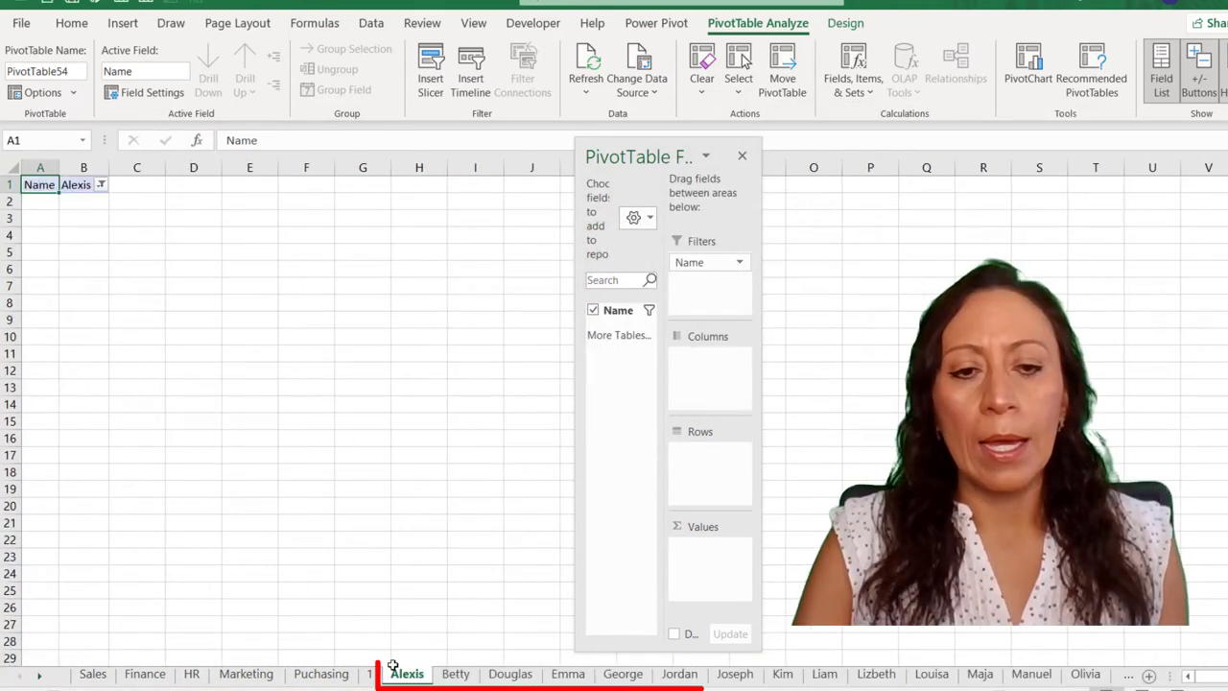
# - Look through the second to sixth generated name sheets
pyautogui.click(456, 673)
pyautogui.click(518, 675)
pyautogui.click(568, 675)
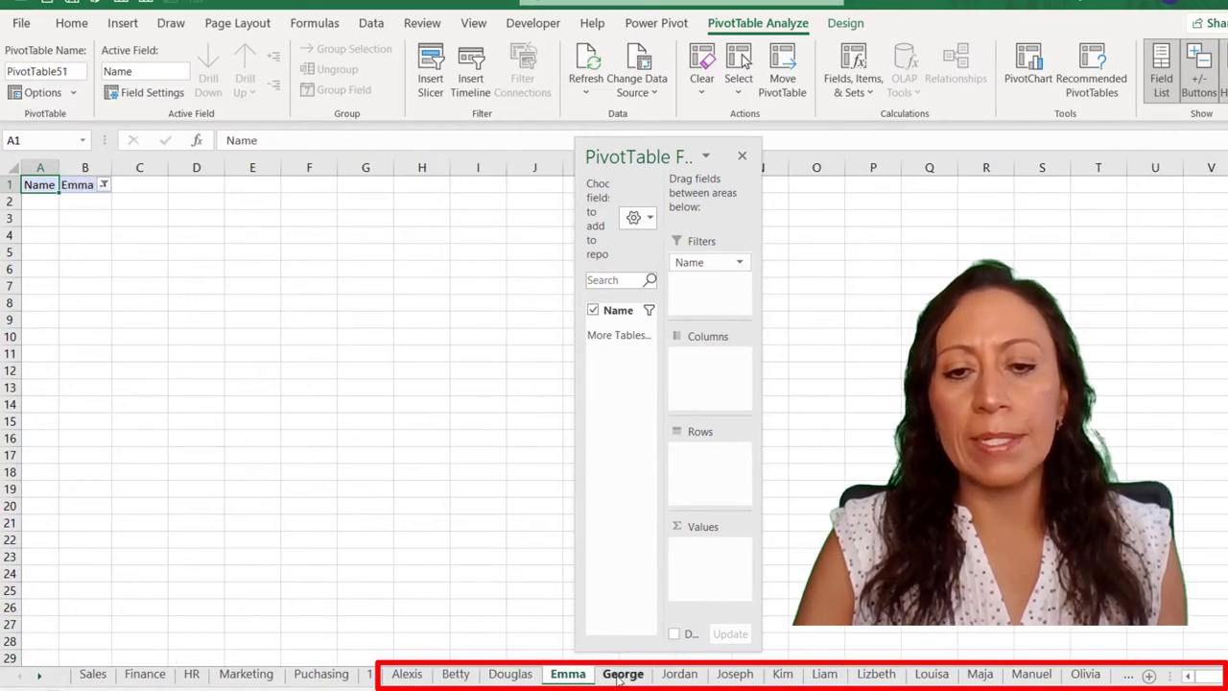
pyautogui.click(623, 674)
pyautogui.click(679, 674)
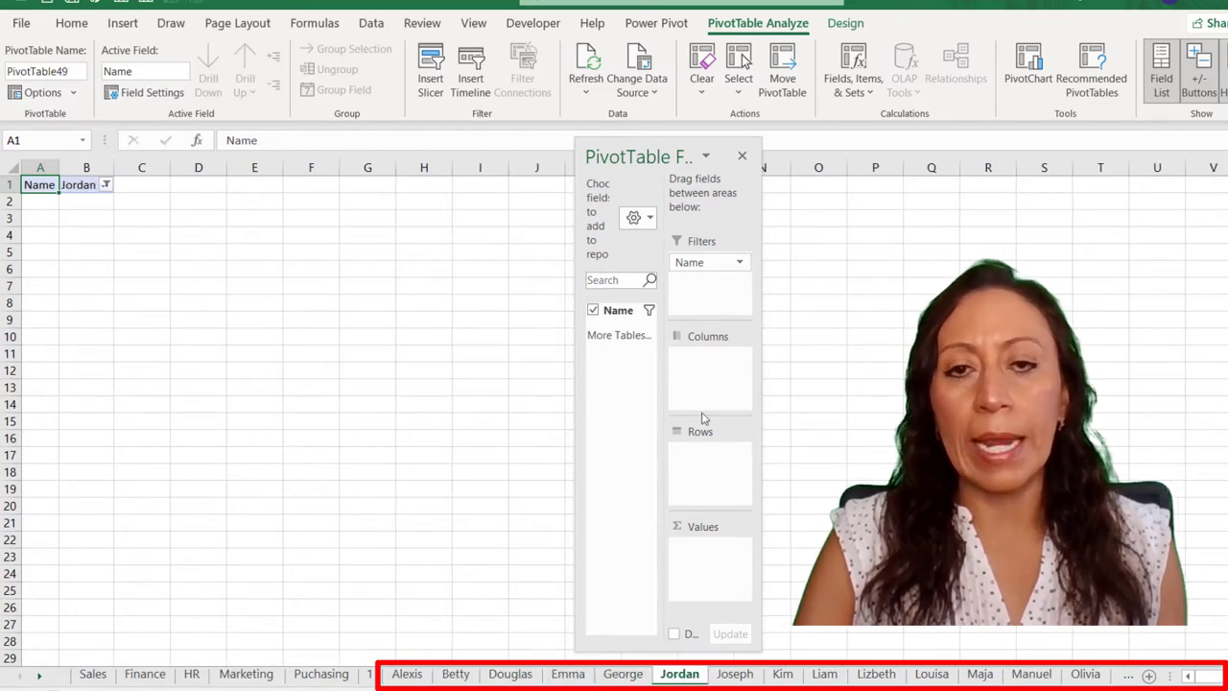
# - Close the PivotTable field list and go to the first generated name sheet
pyautogui.click(743, 158)
pyautogui.click(406, 674)
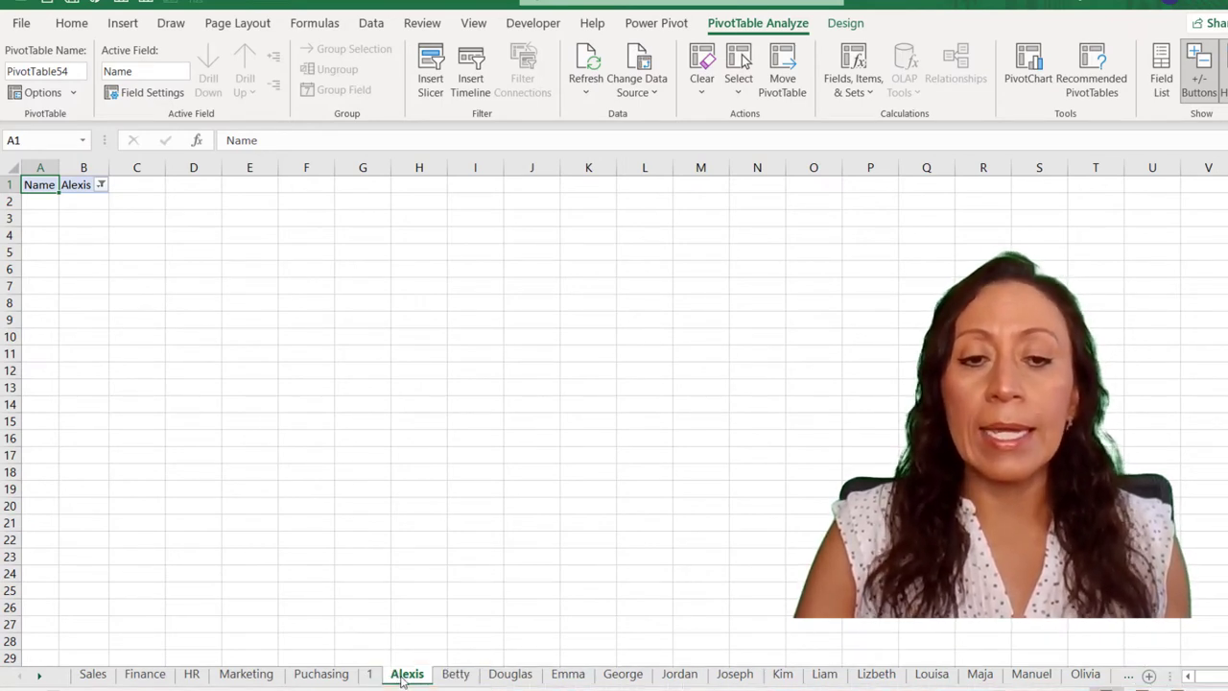
# - Group all the generated name sheets from the first to the last and widen column B in them
pyautogui.click(42, 679)
pyautogui.click(43, 678)
pyautogui.click(42, 678)
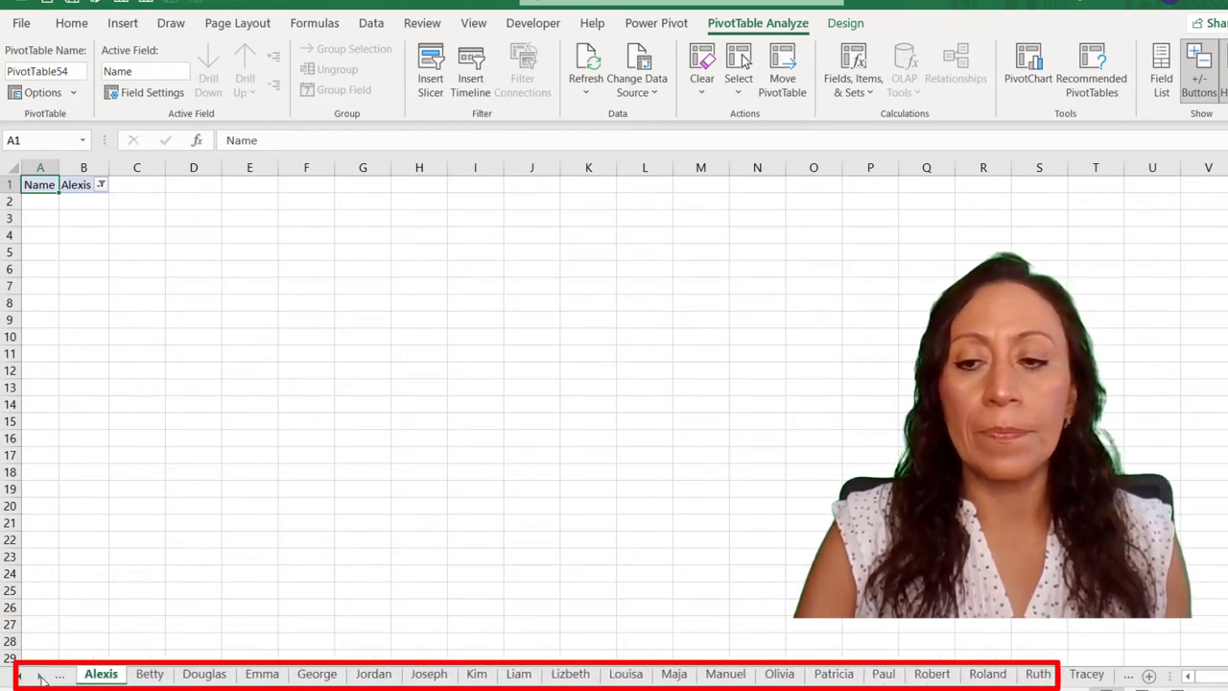
pyautogui.click(42, 678)
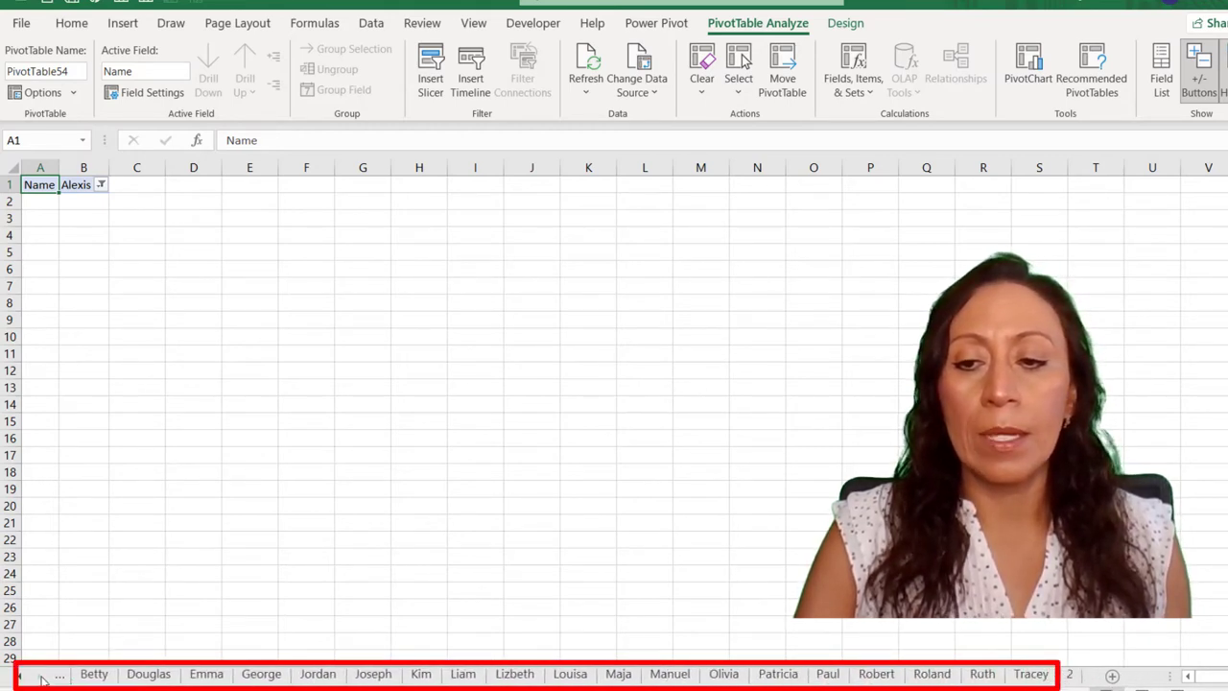
pyautogui.keyDown('shift'); pyautogui.click(1041, 677); pyautogui.keyUp('shift')
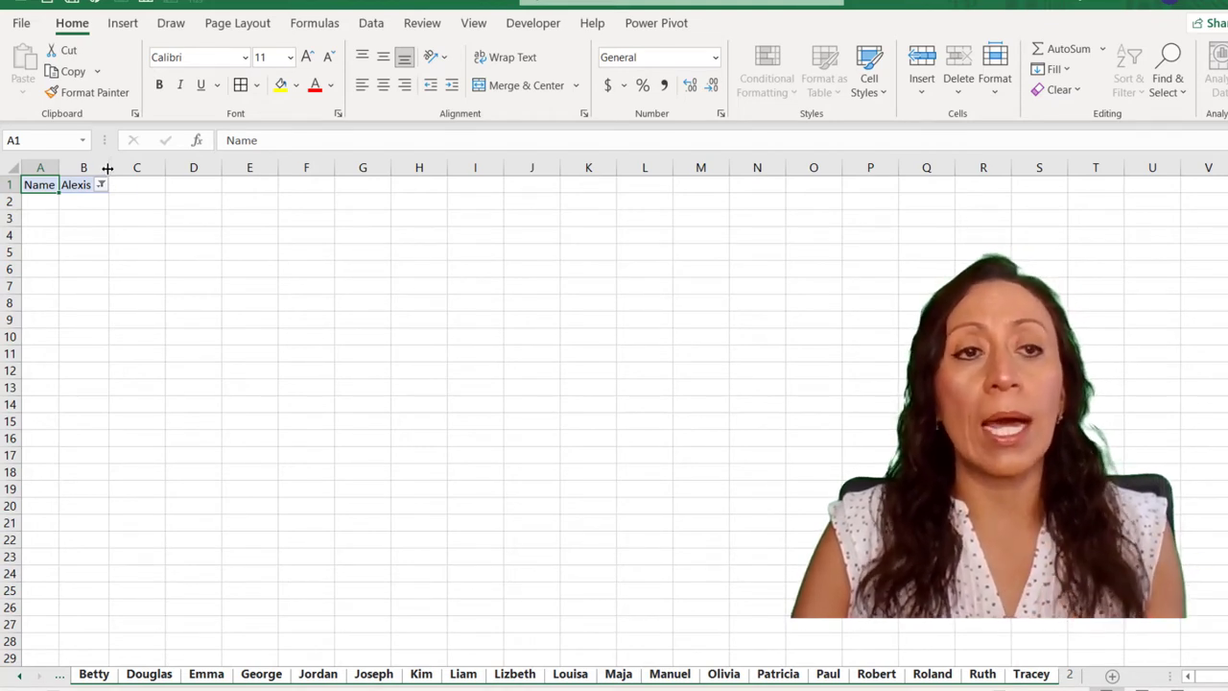
pyautogui.moveTo(107, 168); pyautogui.dragTo(171, 165)
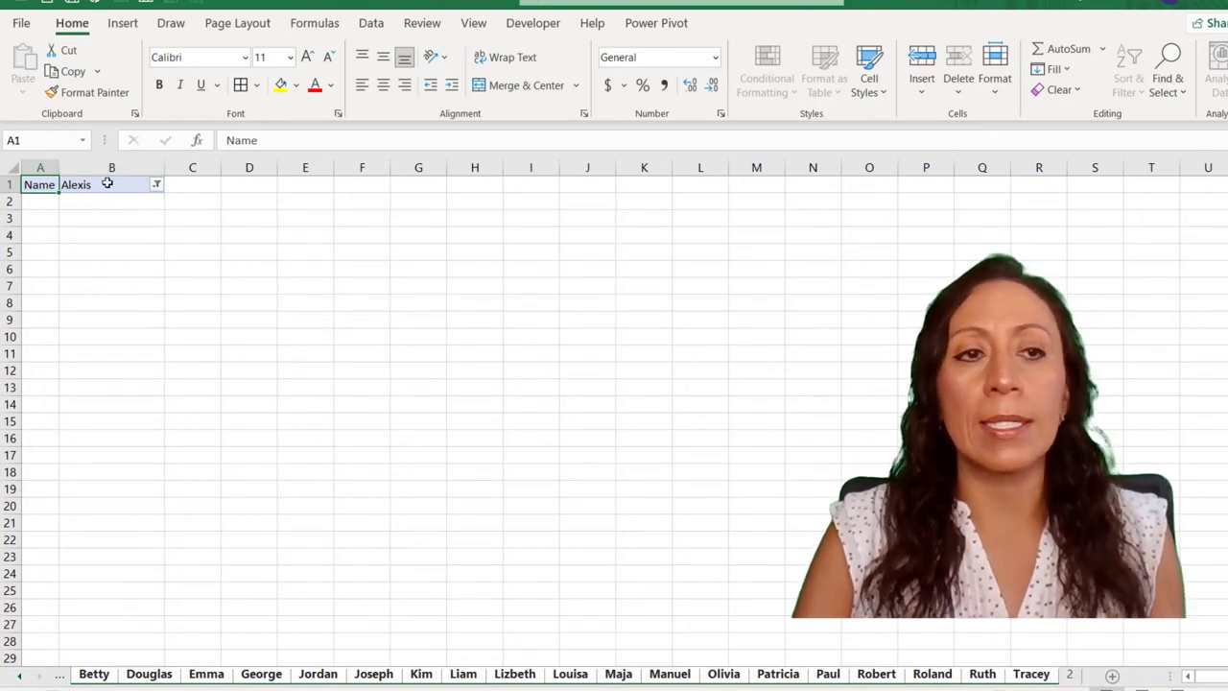
# - Enter the headers Date in B4 and Hours in C4 on the grouped sheets
pyautogui.click(100, 240)
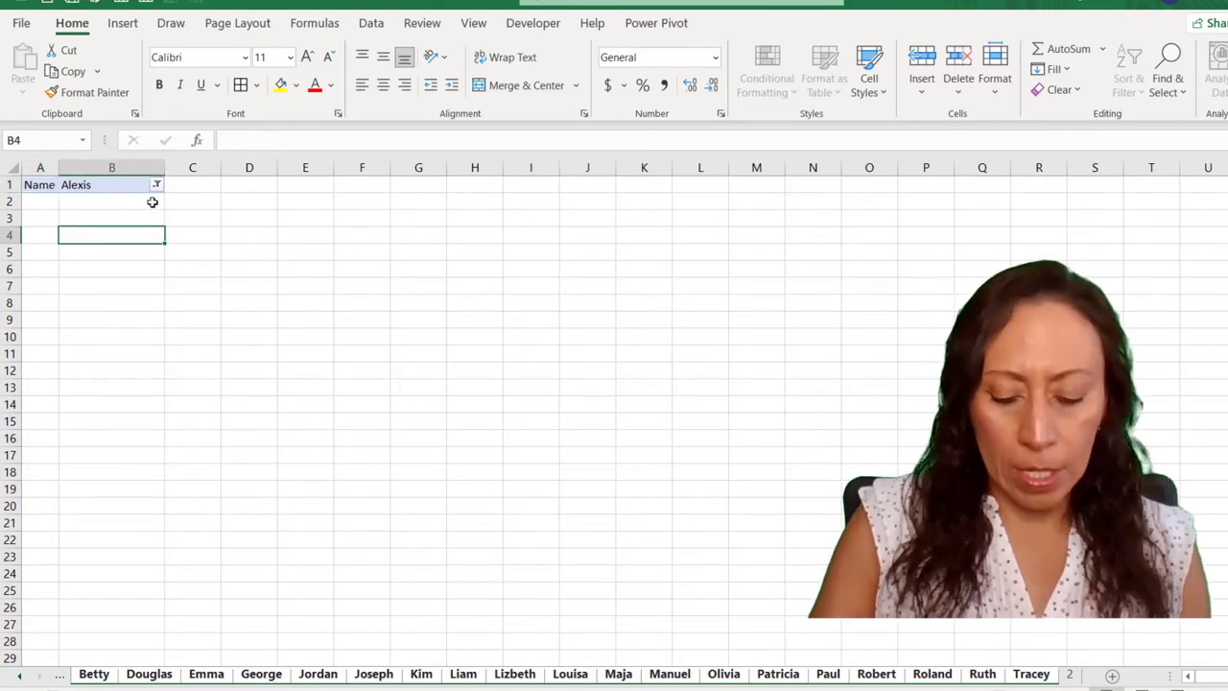
pyautogui.write('Date')
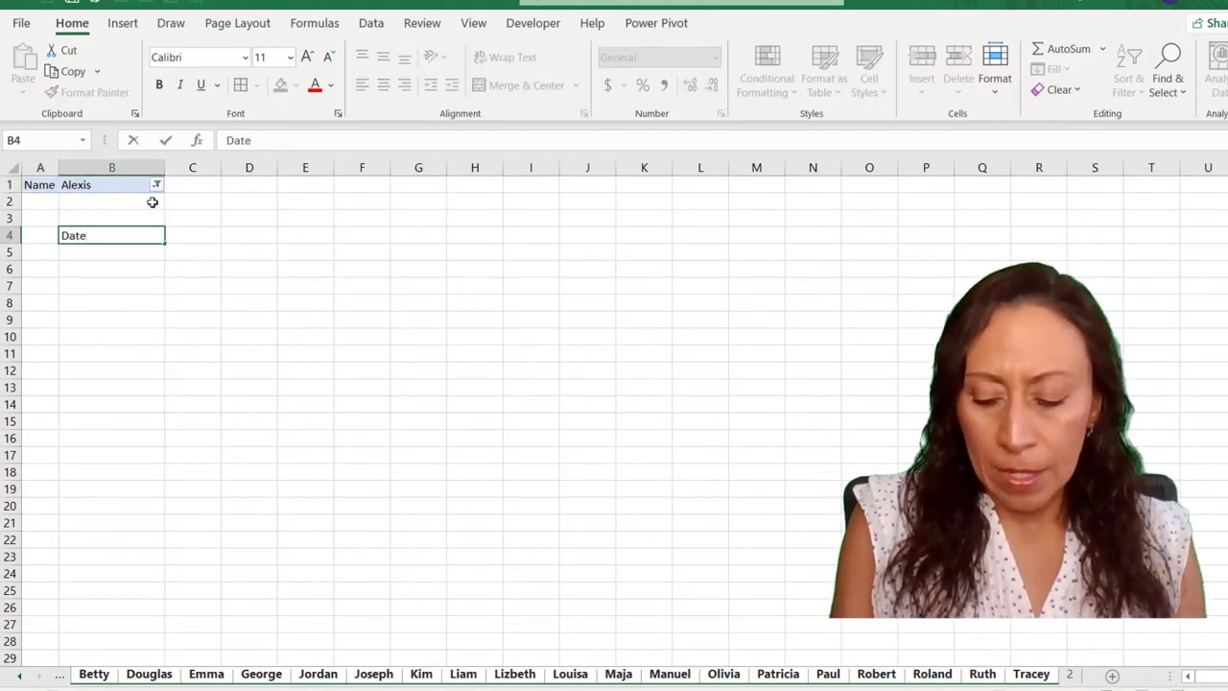
pyautogui.press('Tab')
pyautogui.write('Ho')
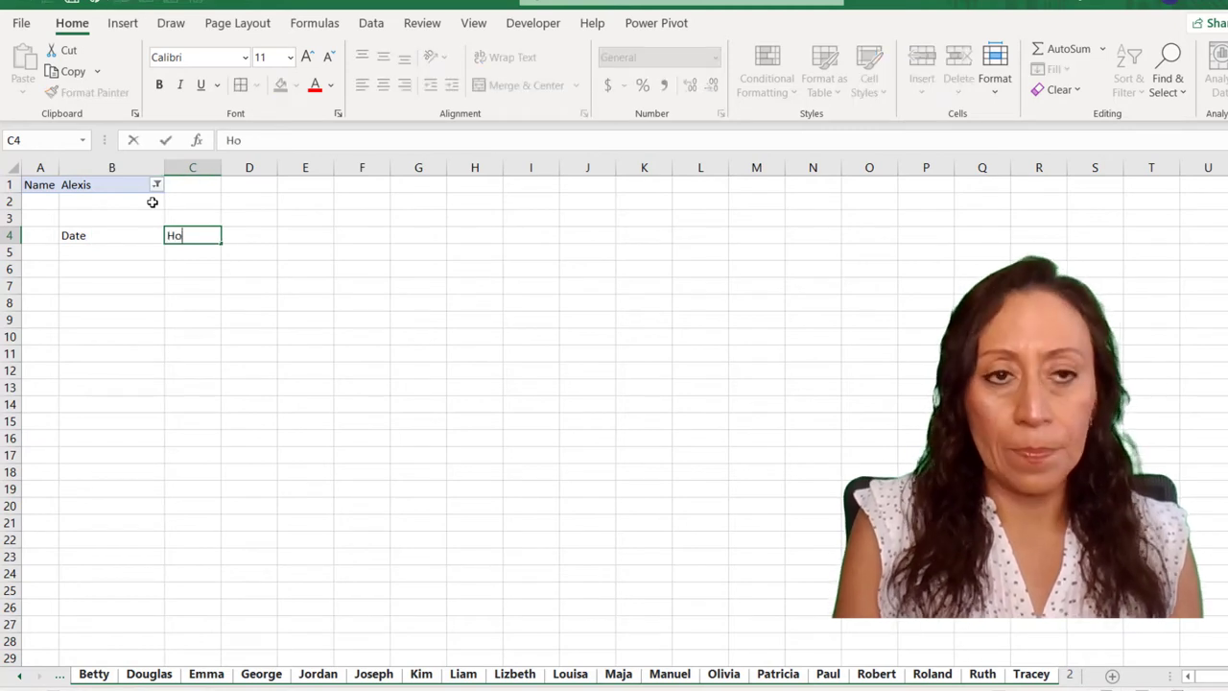
pyautogui.write('urs')
pyautogui.press('Return')
pyautogui.press('Up')
pyautogui.press('Left')
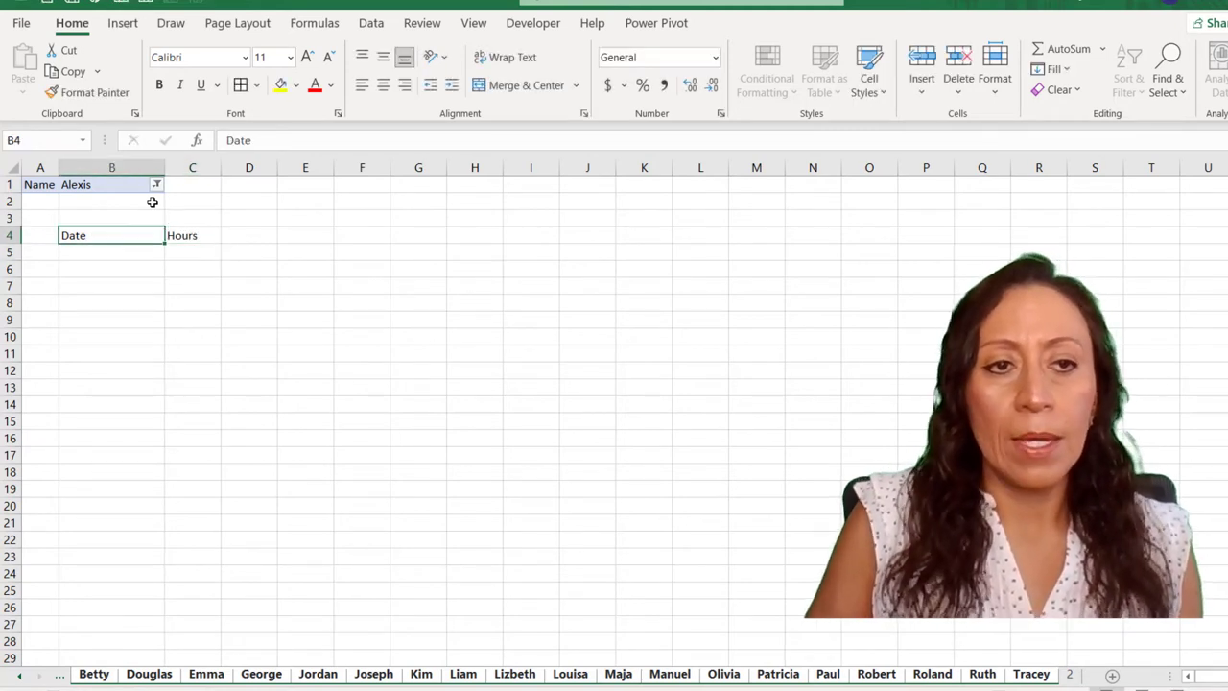
# - Make the Date and Hours headers bold and apply all borders to B4:C25
pyautogui.hotkey('shift', 'Right')
pyautogui.hotkey('ctrl', 'b')
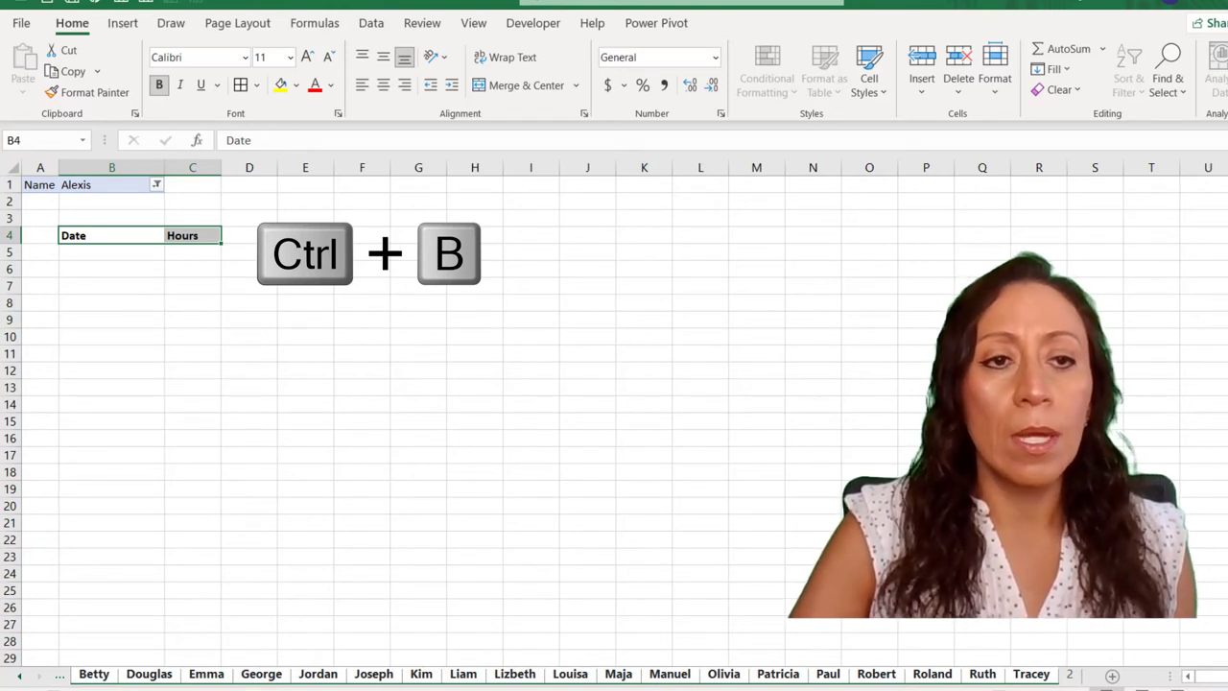
pyautogui.keyDown('shift'); pyautogui.click(205, 599); pyautogui.keyUp('shift')
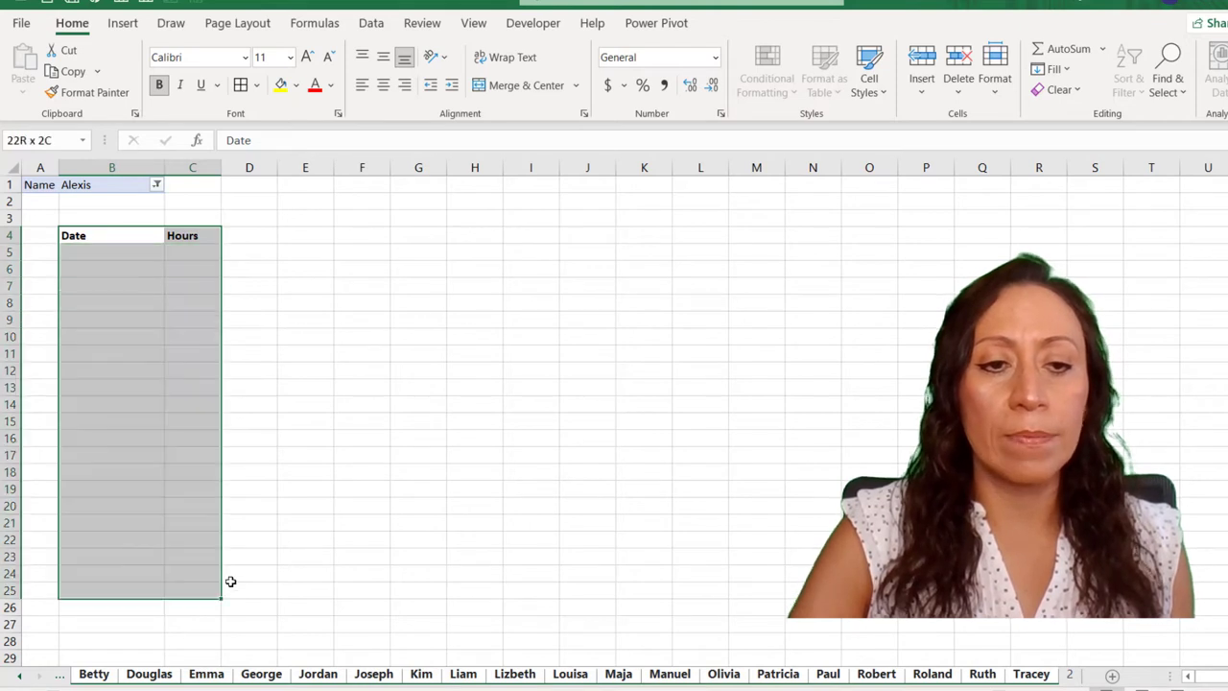
pyautogui.click(240, 86)
# - Format the cells under Date, B5:B25, as Date with the March 14, 2012 type without an asterisk
pyautogui.click(134, 250)
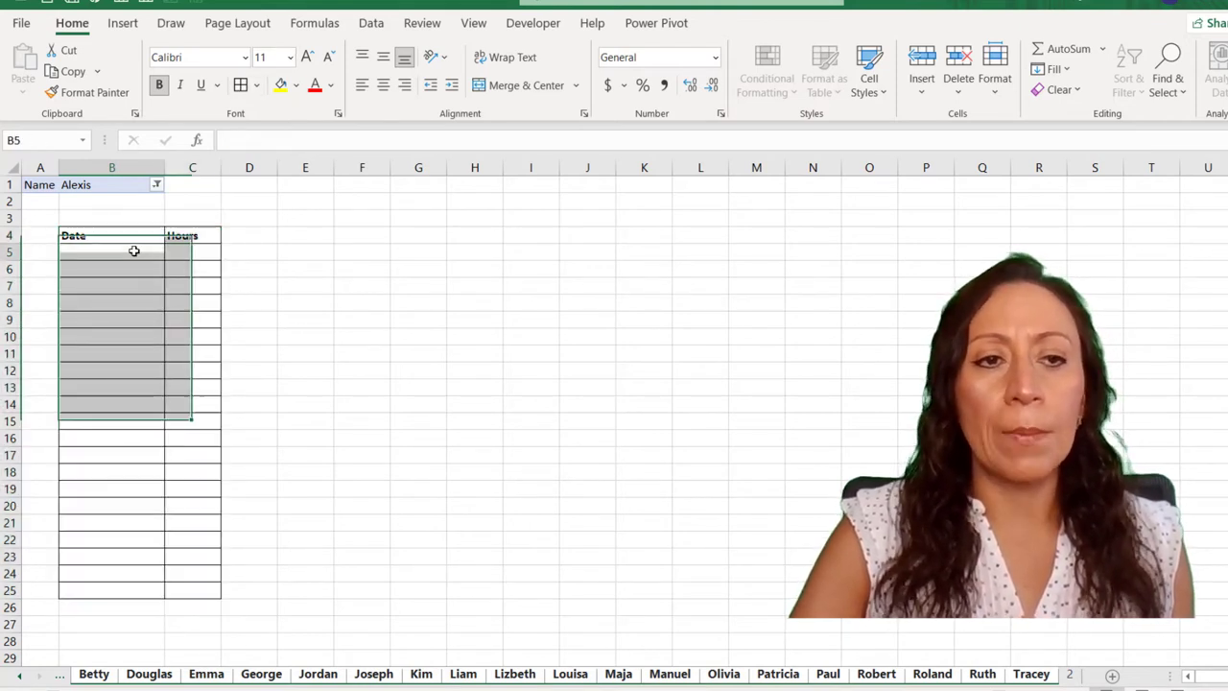
pyautogui.moveTo(134, 250); pyautogui.dragTo(128, 586)
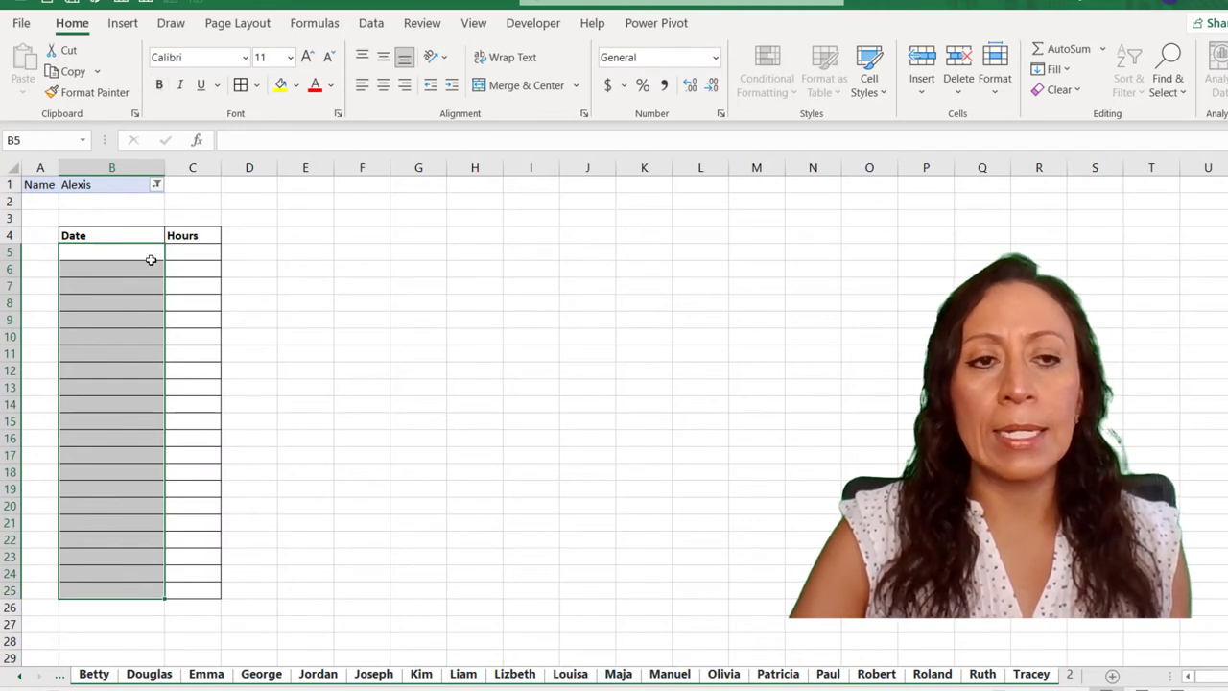
pyautogui.rightClick(146, 254)
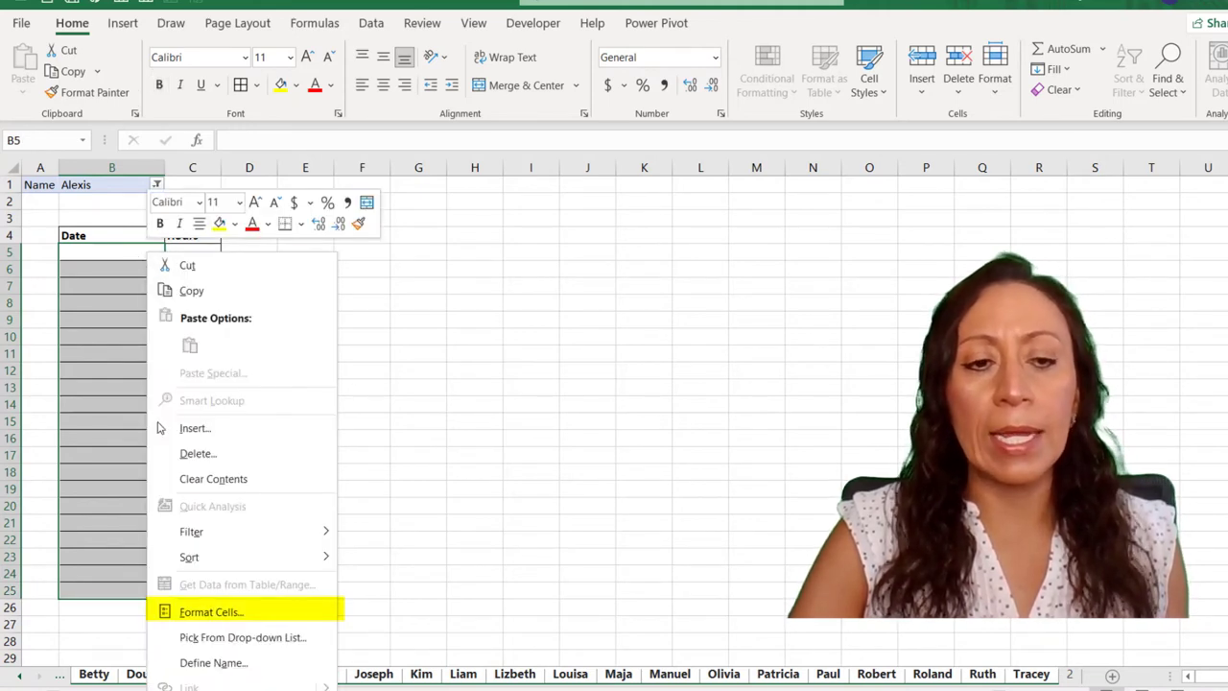
pyautogui.click(184, 611)
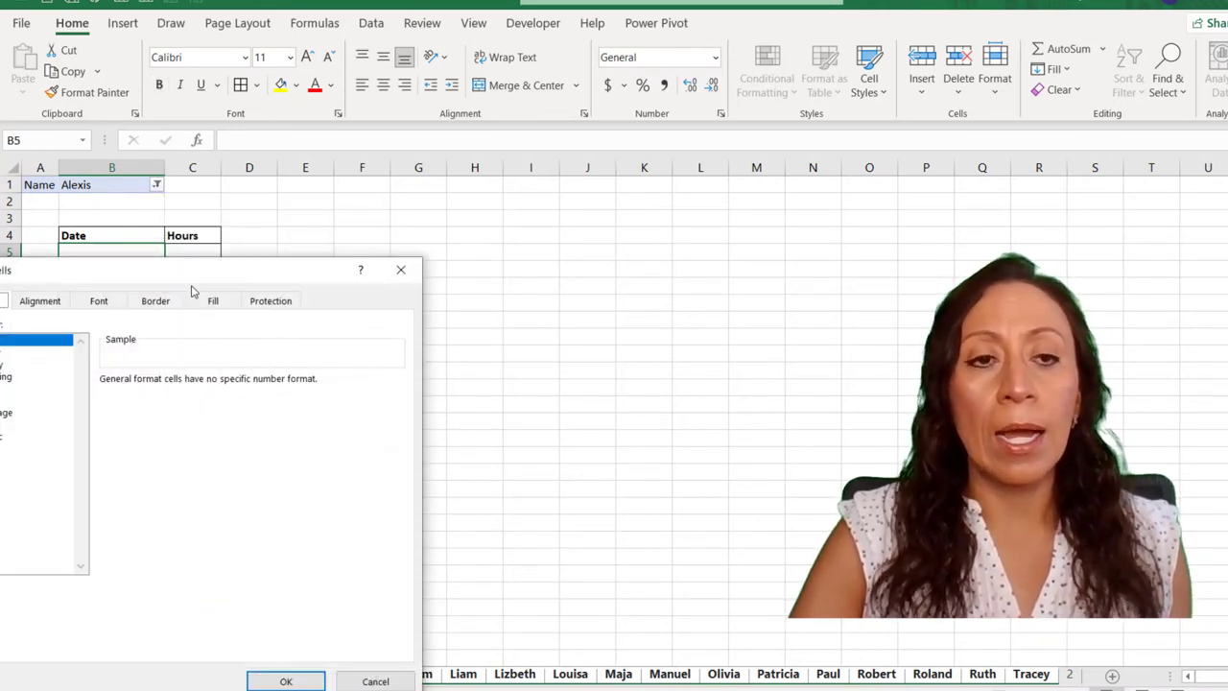
pyautogui.moveTo(210, 275); pyautogui.dragTo(567, 185)
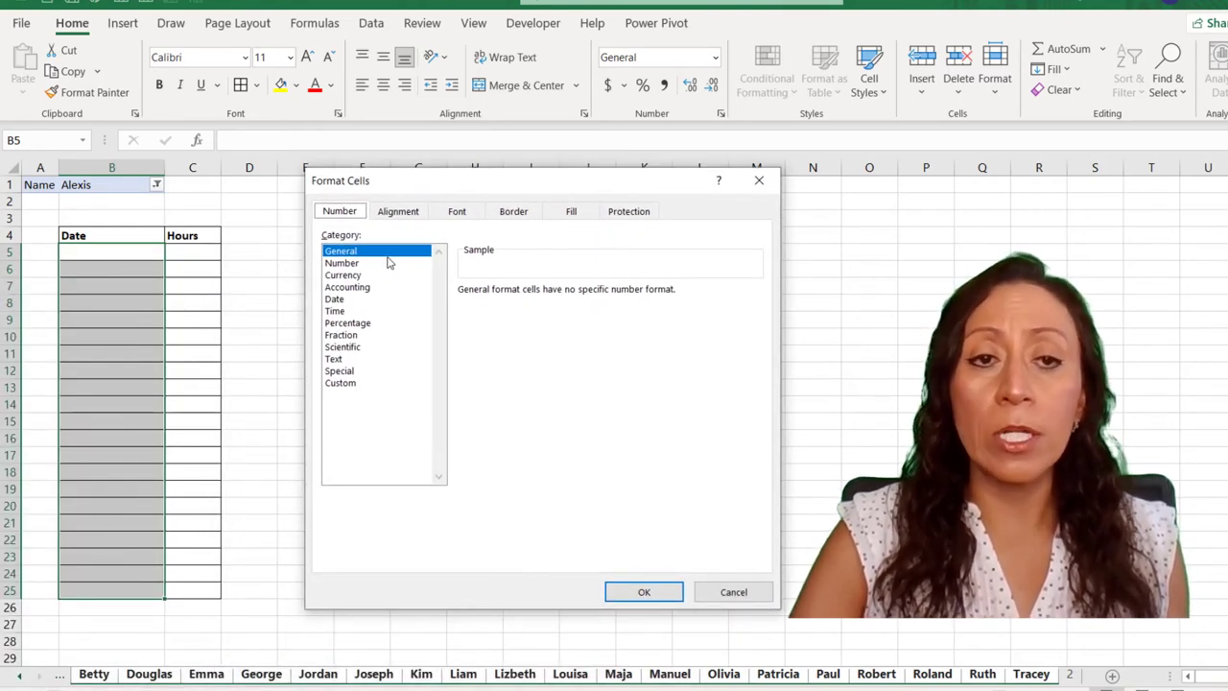
pyautogui.click(336, 300)
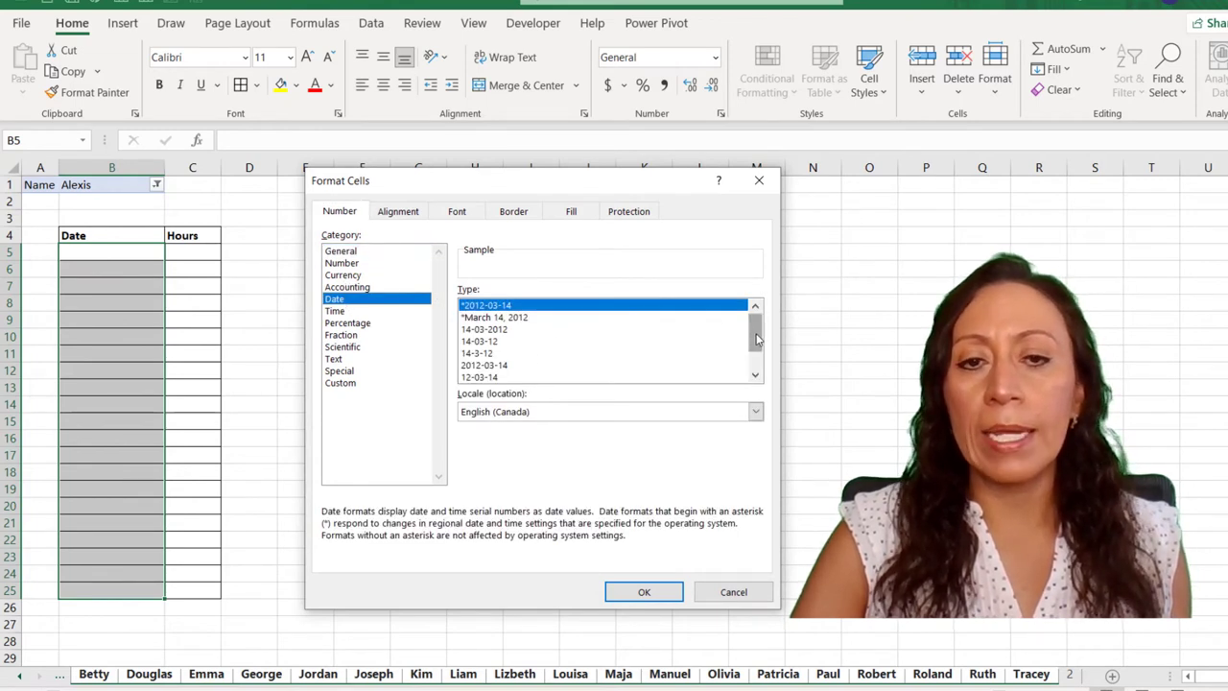
pyautogui.moveTo(756, 332); pyautogui.dragTo(756, 349)
pyautogui.click(503, 369)
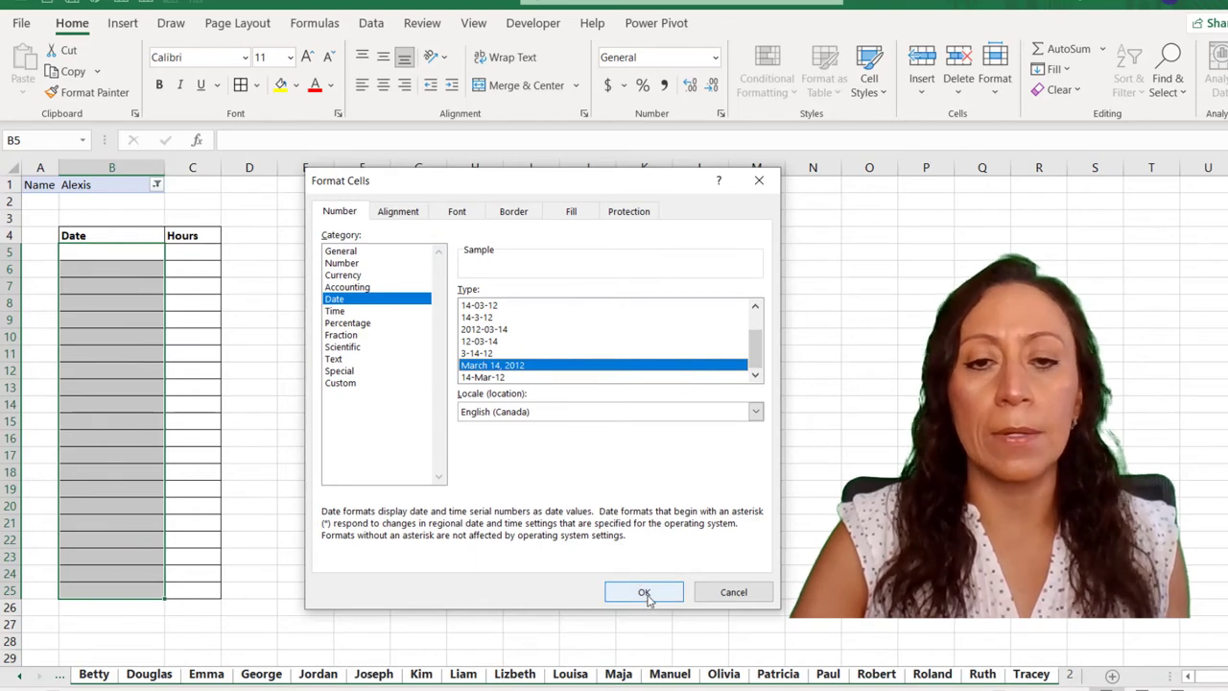
pyautogui.click(643, 591)
# - Format the cells under Hours, C5:C25, as Number with 1 decimal place and the 1000 separator
pyautogui.moveTo(196, 254); pyautogui.dragTo(195, 587)
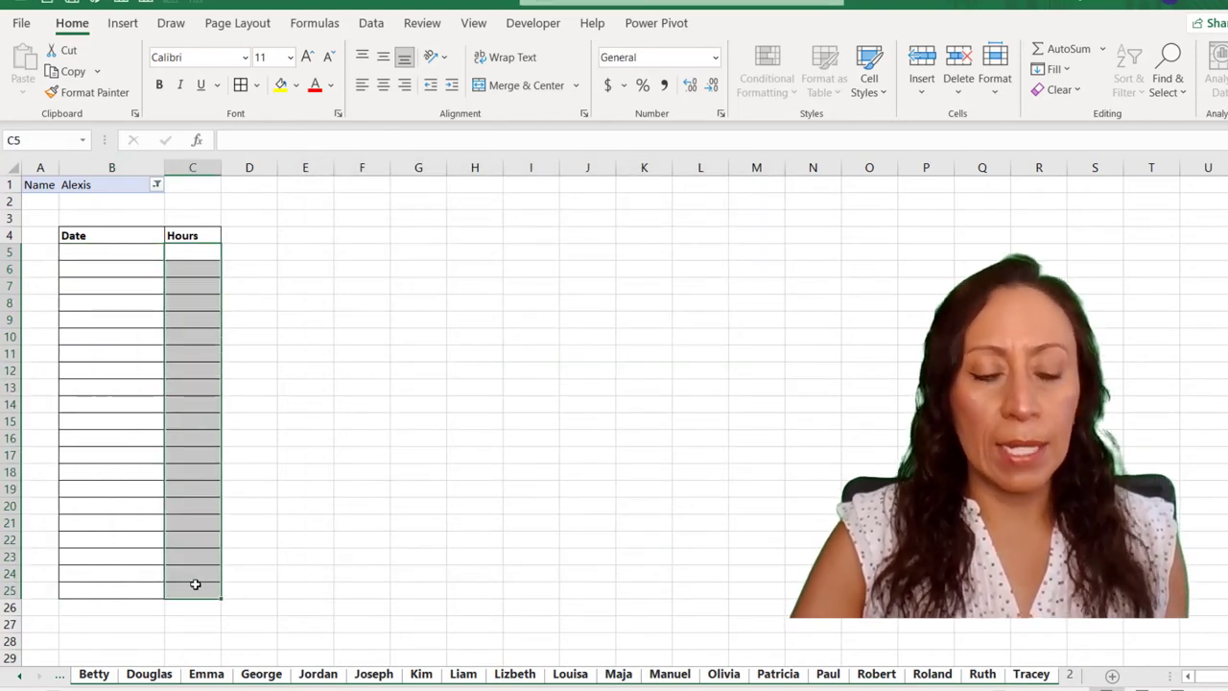
pyautogui.hotkey('ctrl', '1')
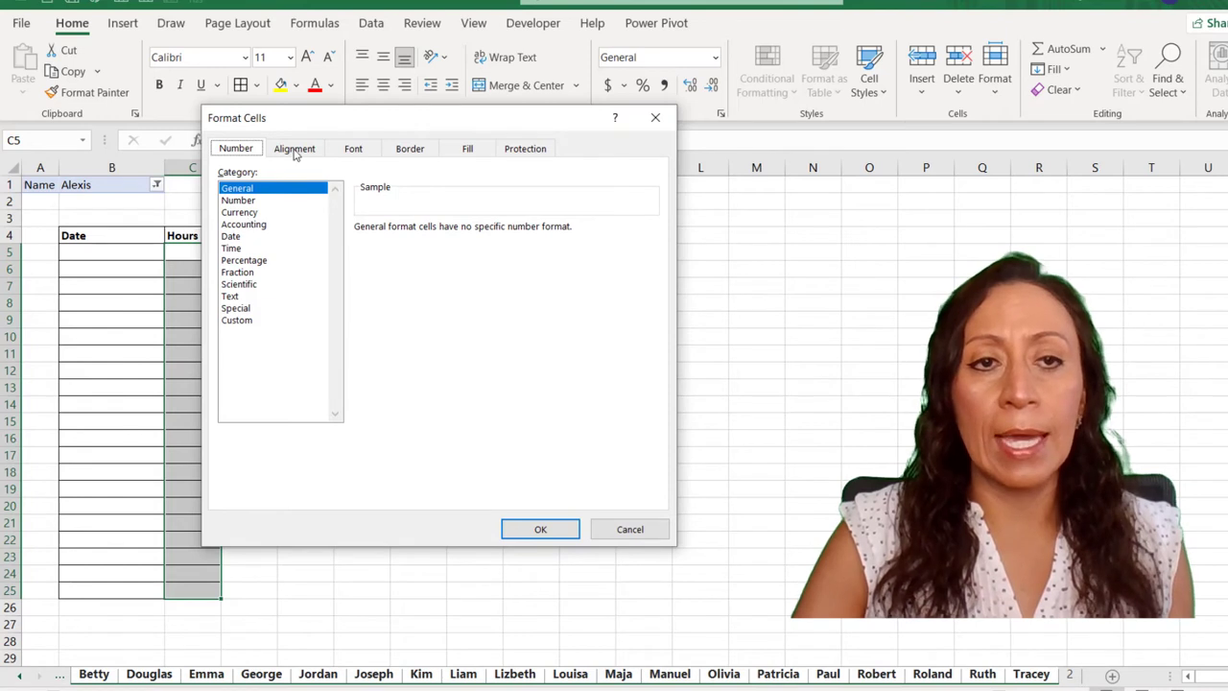
pyautogui.click(250, 201)
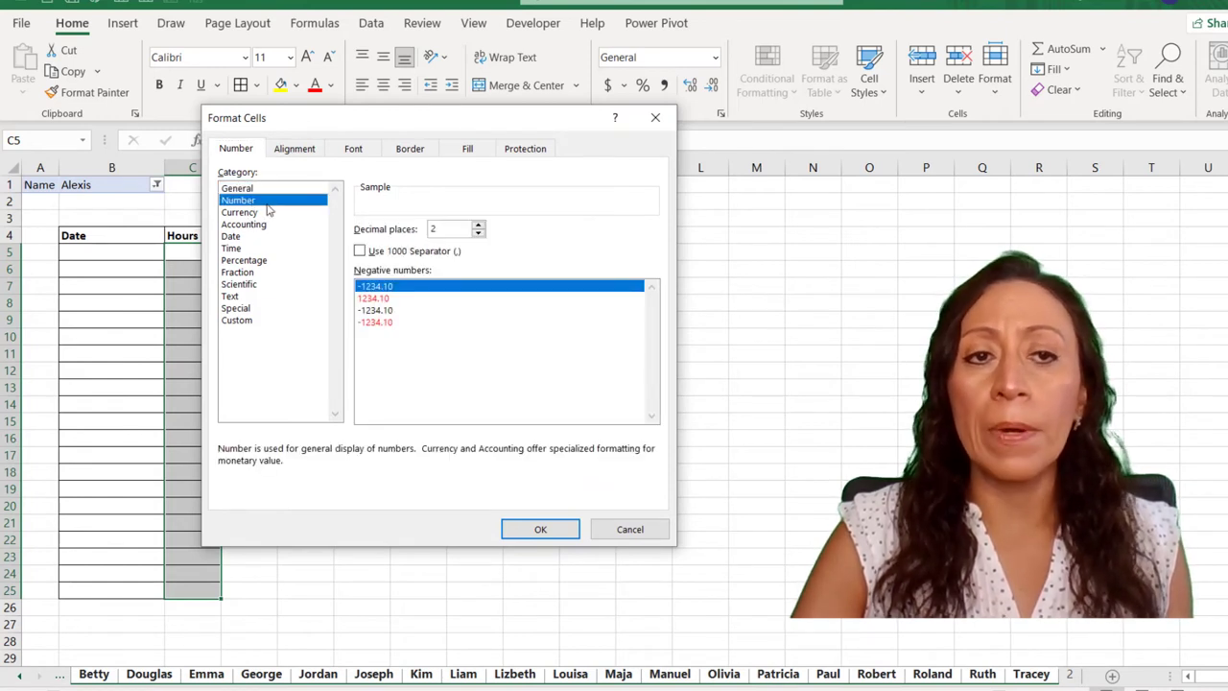
pyautogui.click(360, 250)
pyautogui.click(479, 234)
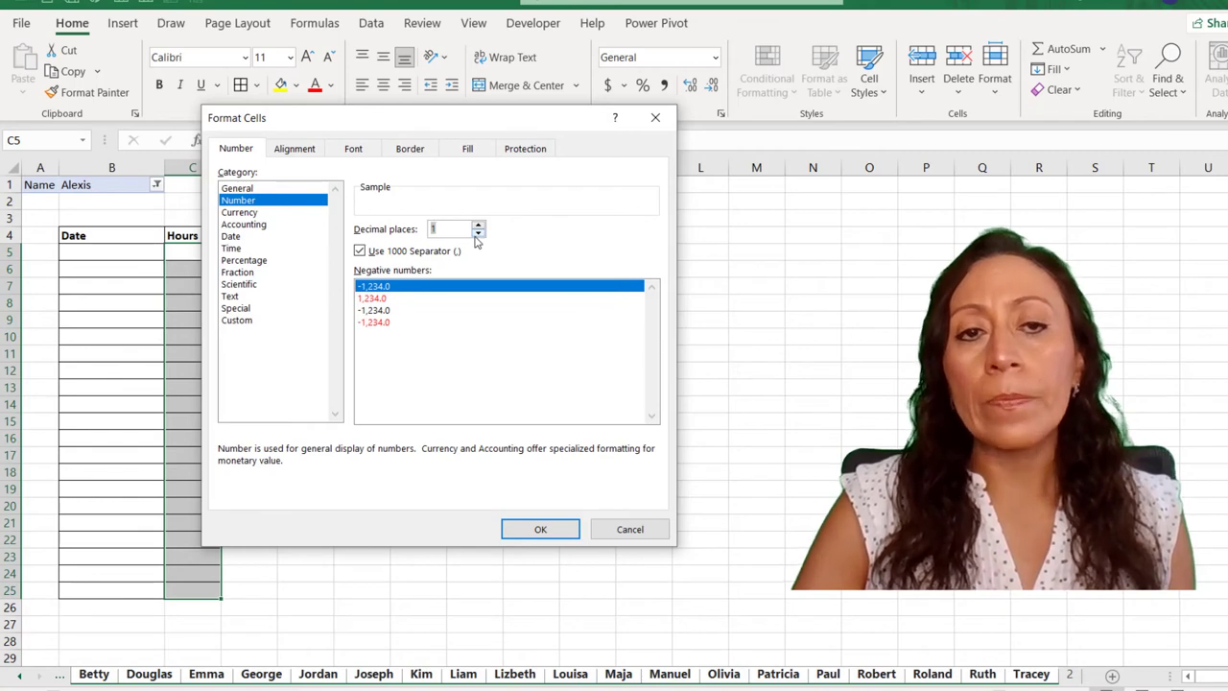
pyautogui.click(538, 529)
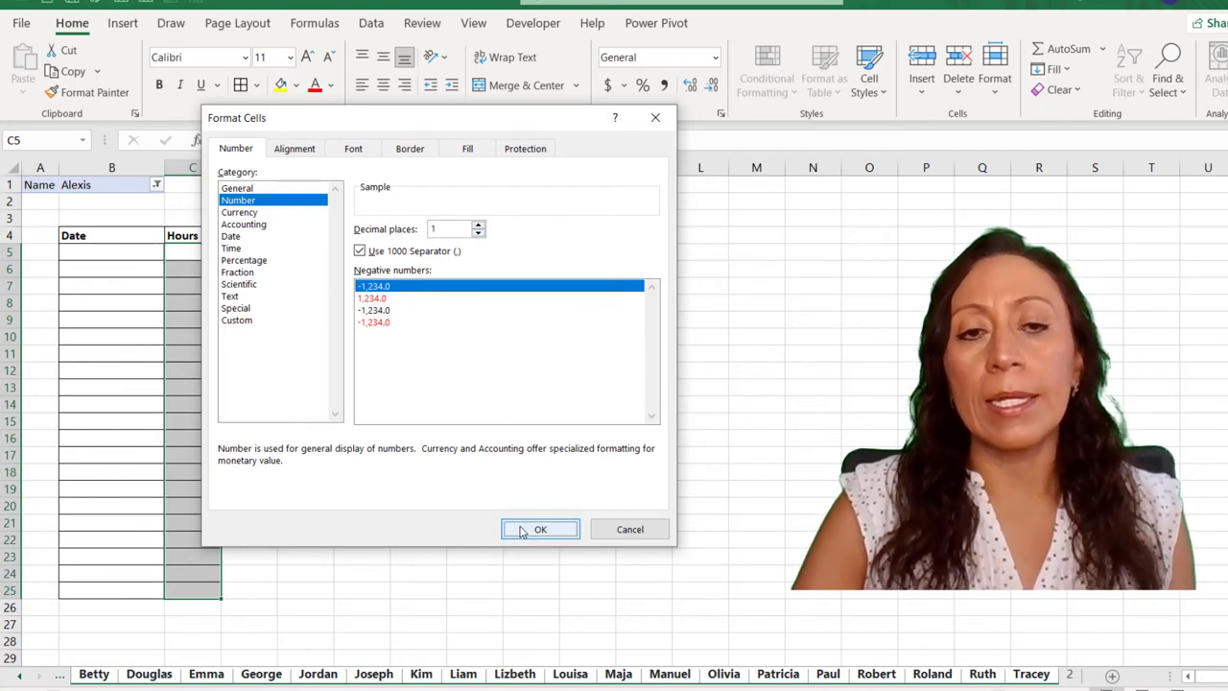
# - Test the formats with July 3, 2021 in B5 and 5.87 in C5, and clear both cells
pyautogui.click(155, 257)
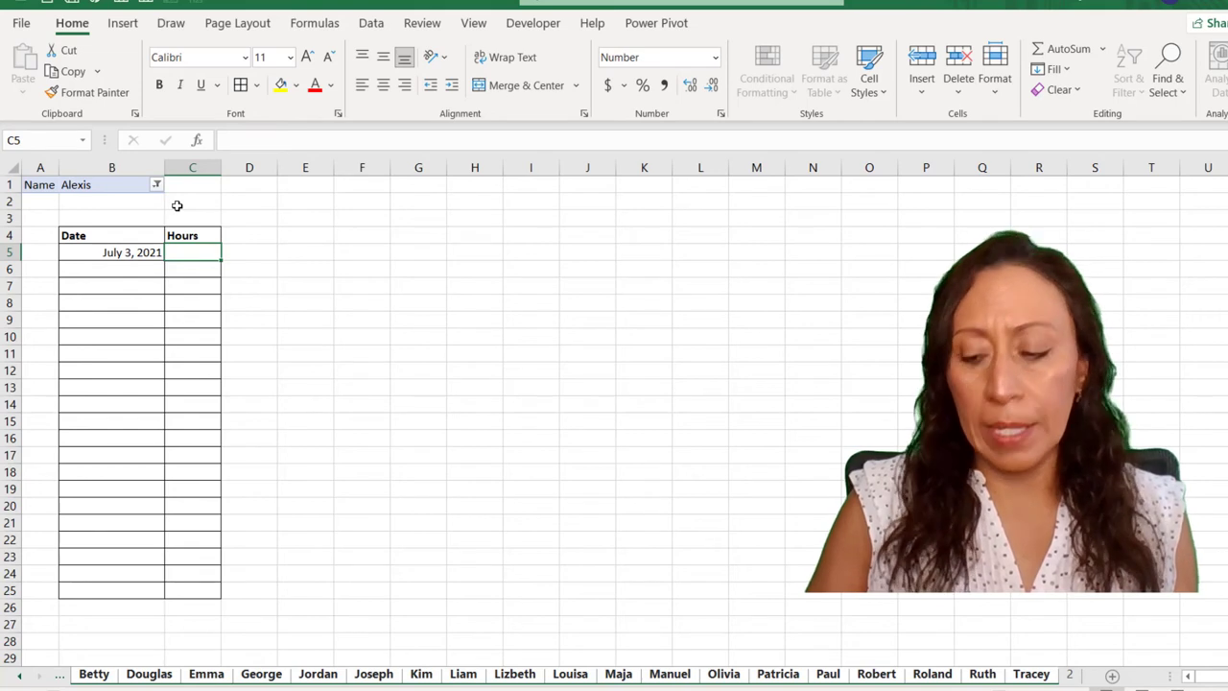
pyautogui.write('5.')
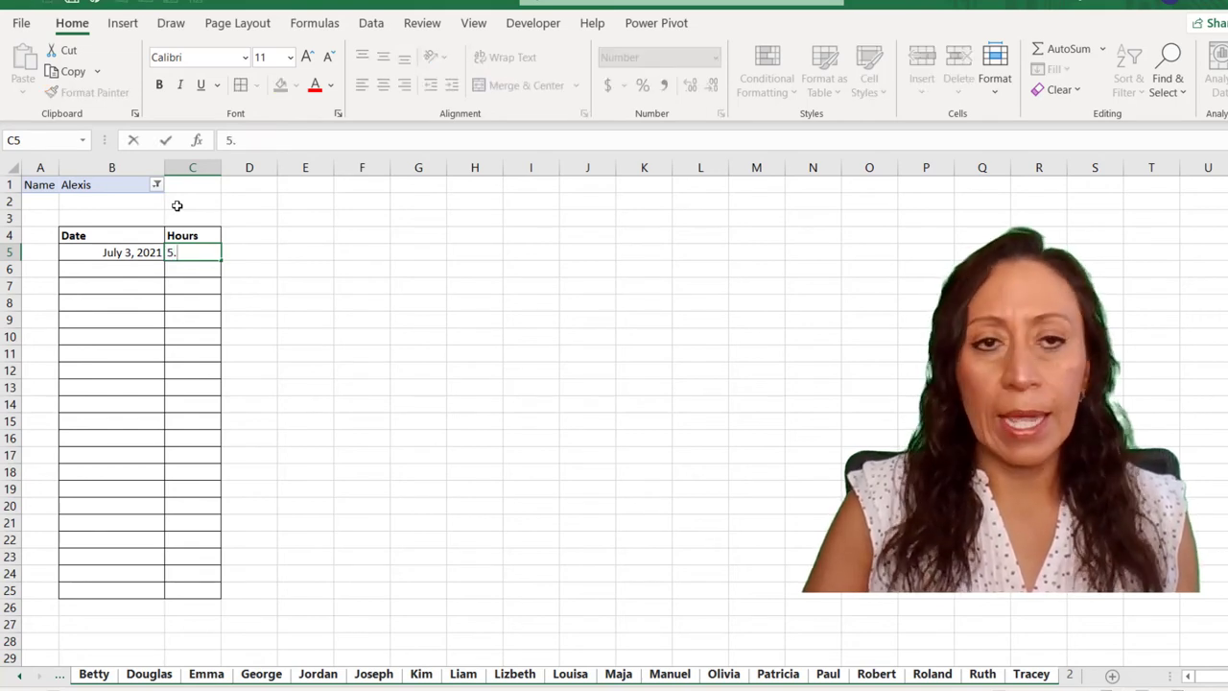
pyautogui.write('87')
pyautogui.press('Return')
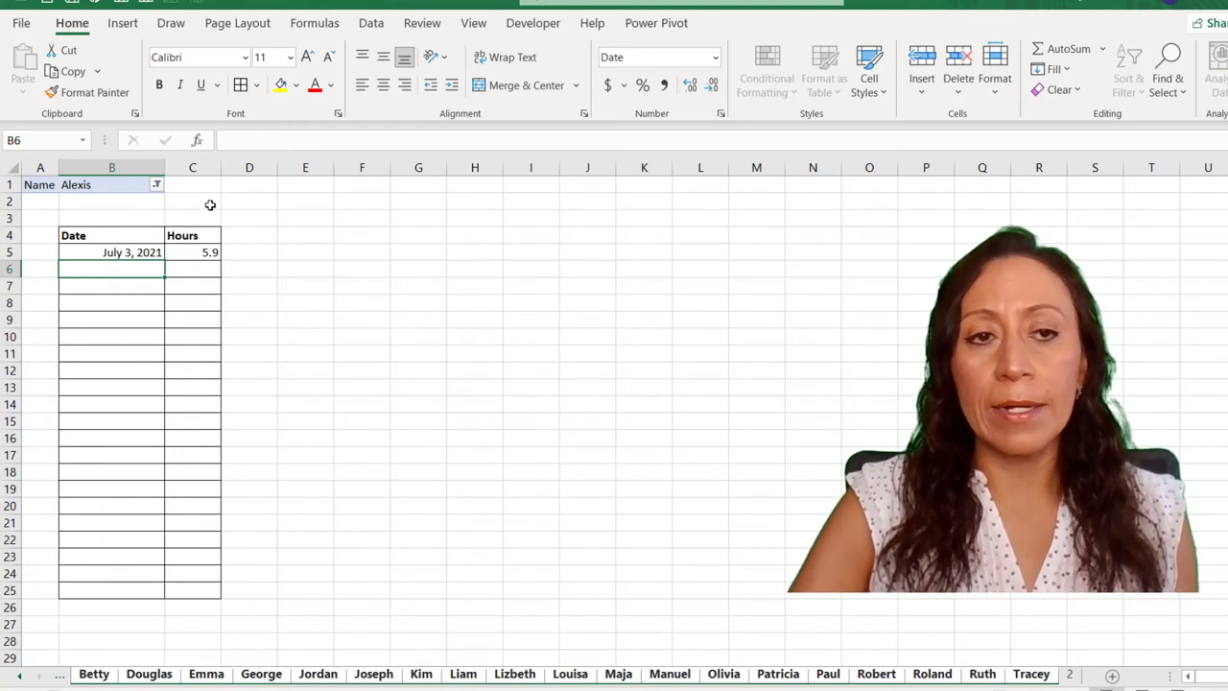
pyautogui.moveTo(131, 252); pyautogui.dragTo(196, 250)
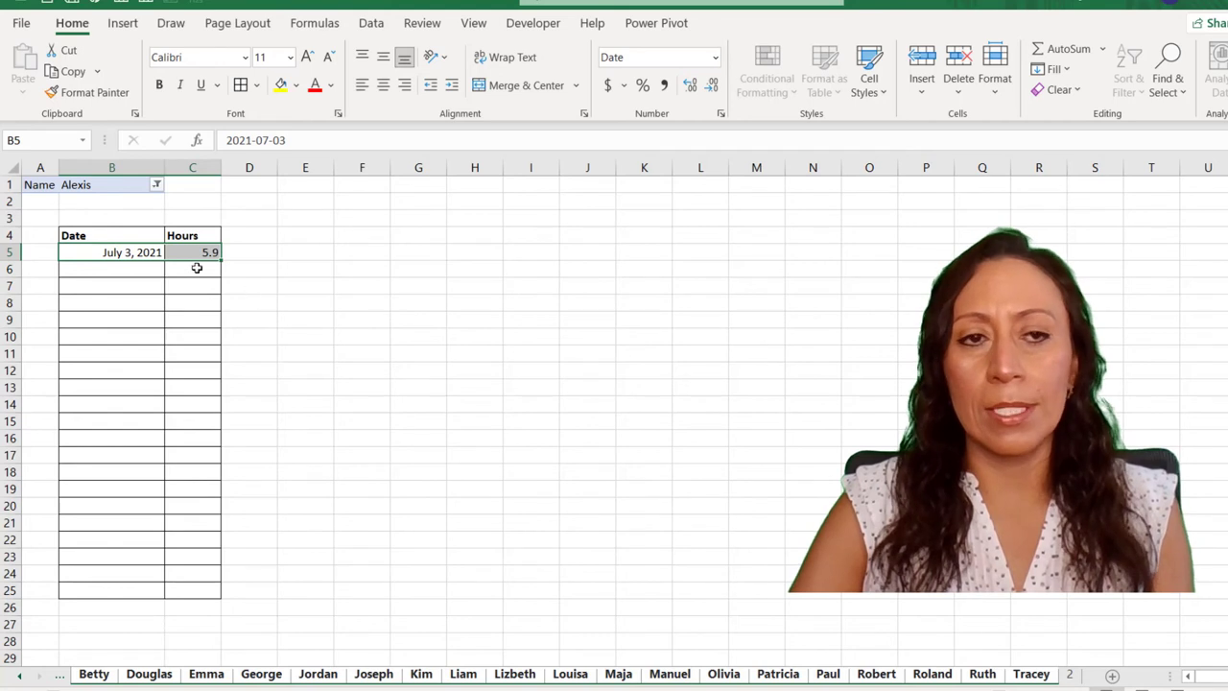
pyautogui.press('Delete')
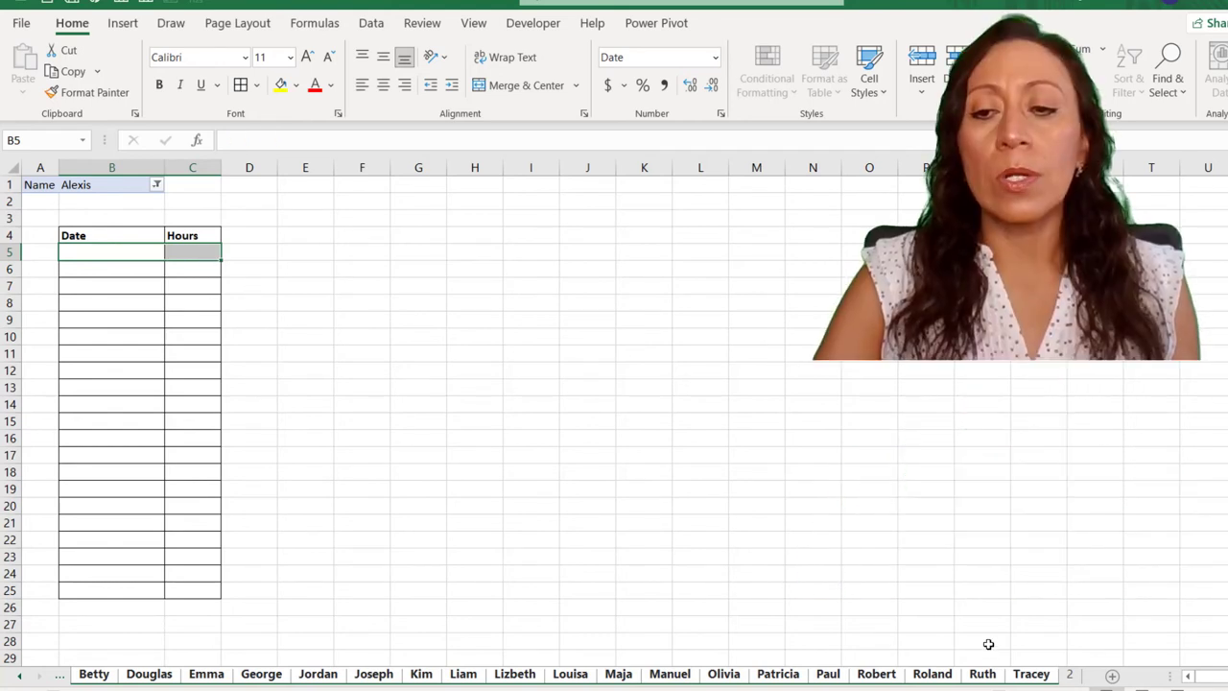
# - Ungroup the name sheets and go to sheet 2 with the source name list
pyautogui.rightClick(1031, 674)
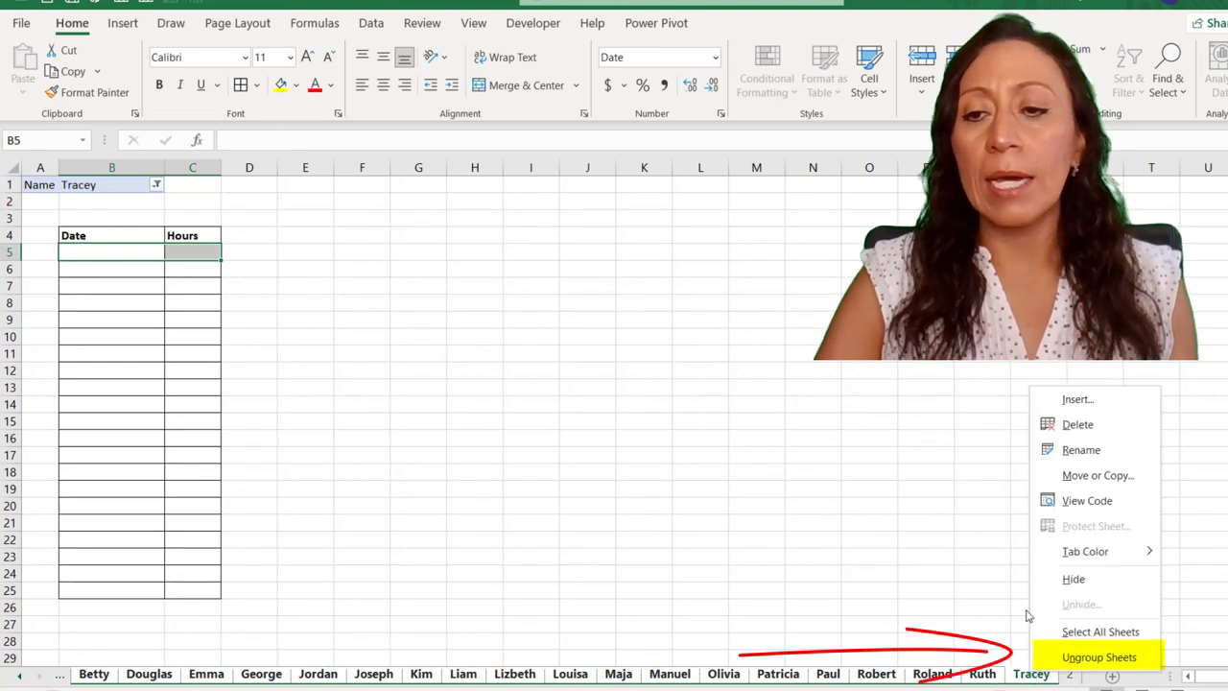
pyautogui.click(1055, 660)
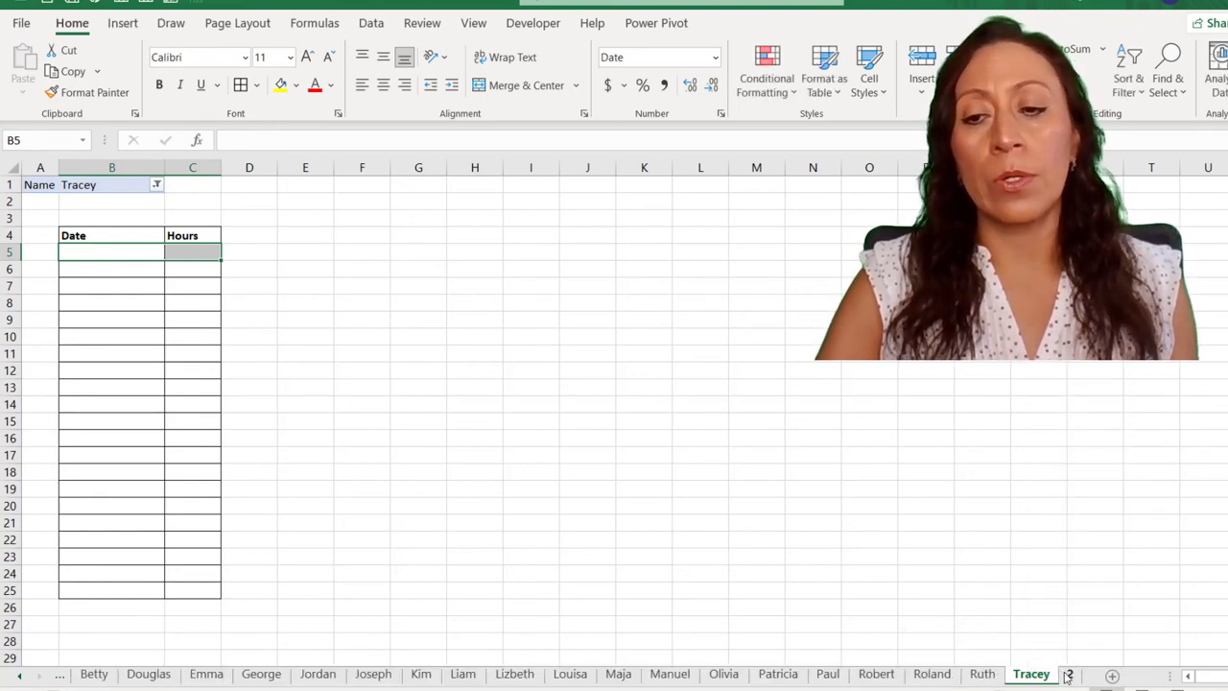
pyautogui.click(1070, 675)
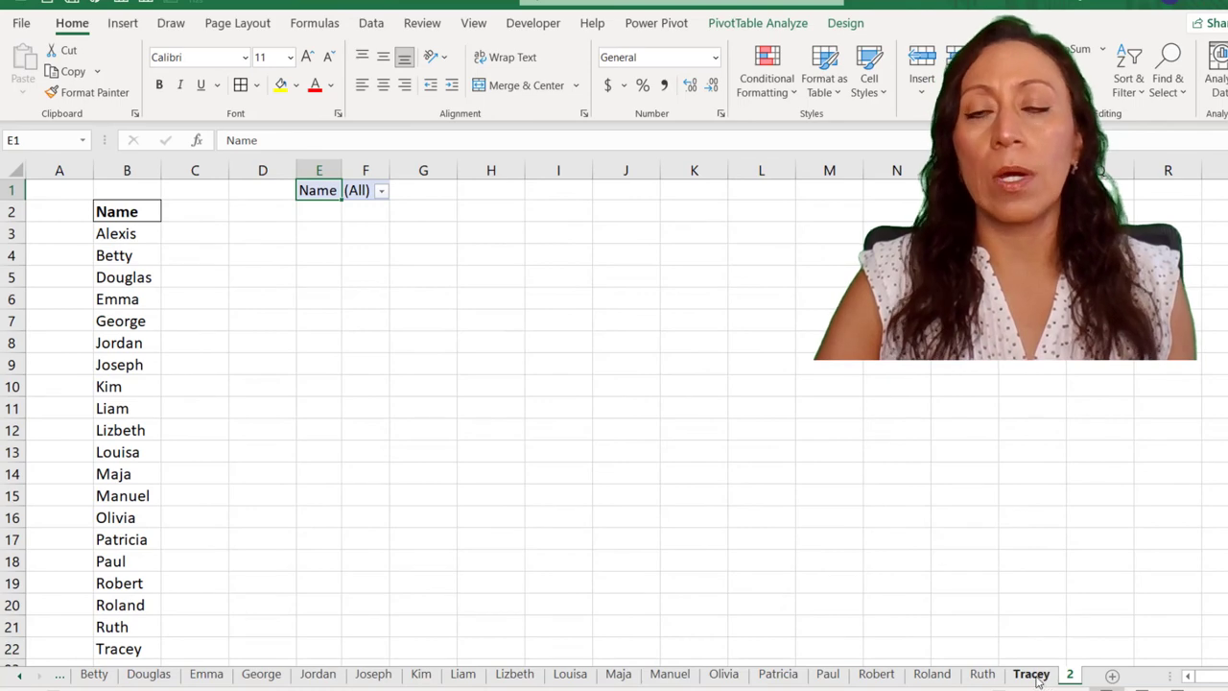
# - Check the last five name sheets for the matching name in B1 and the bordered Date and Hours table
pyautogui.click(1032, 674)
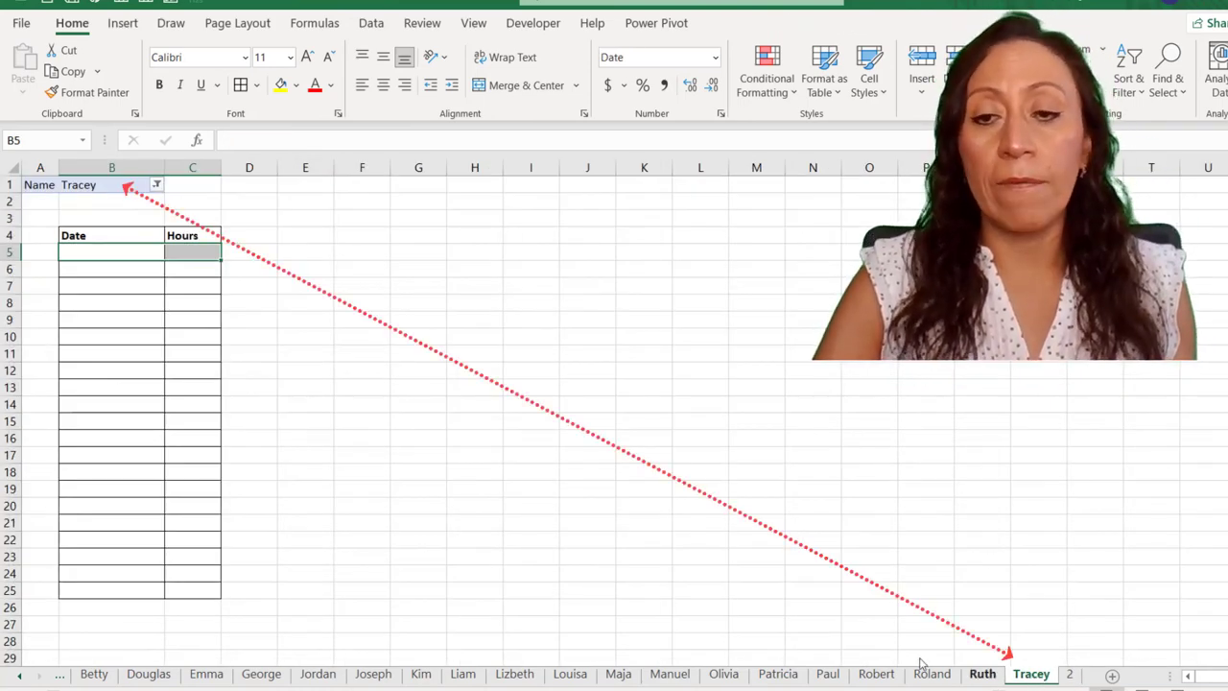
pyautogui.click(988, 674)
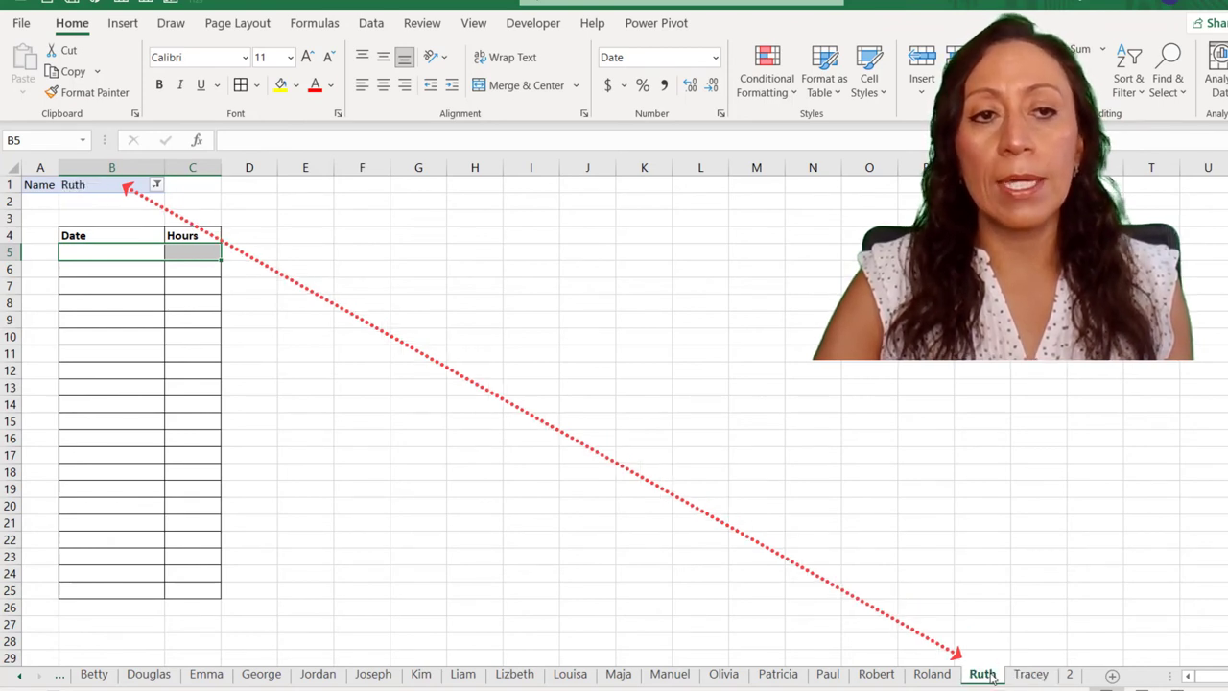
pyautogui.click(932, 675)
pyautogui.click(878, 675)
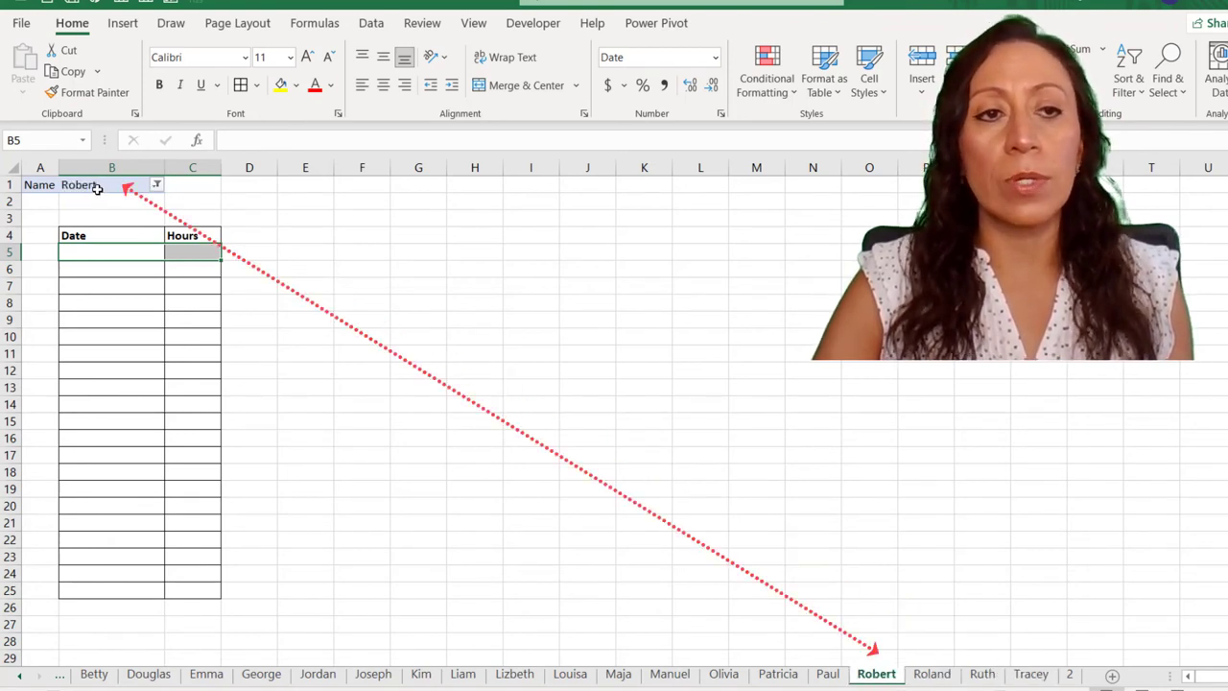
pyautogui.click(827, 675)
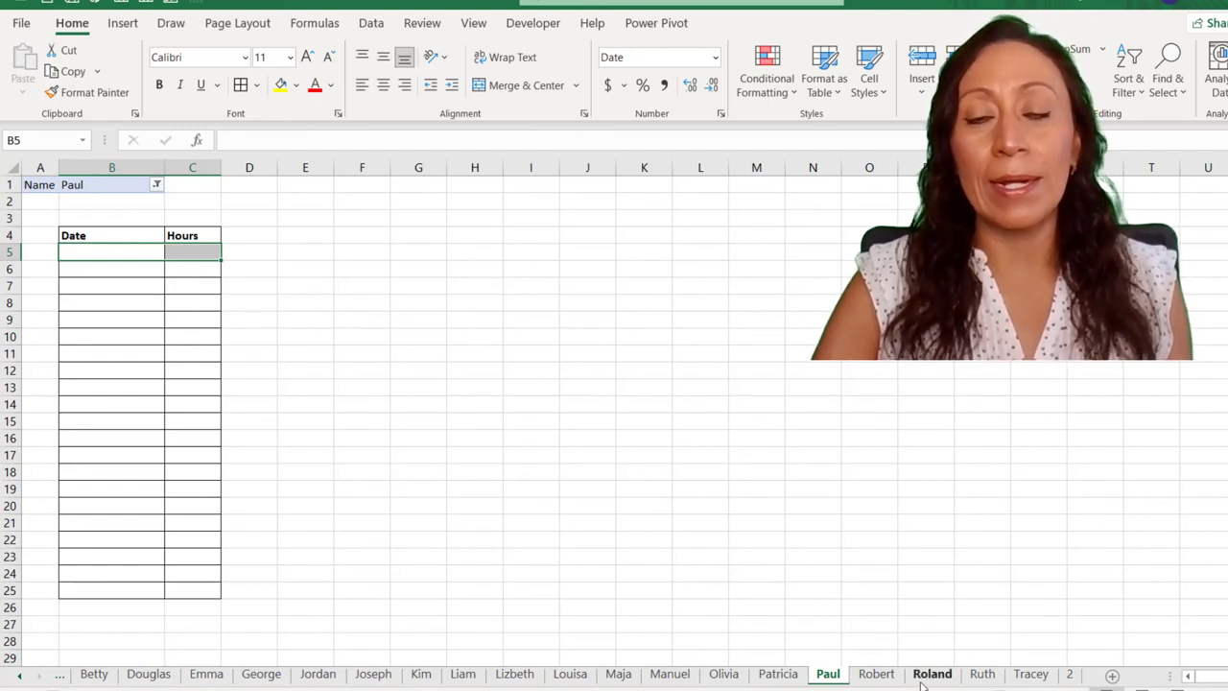
pyautogui.click(121, 247)
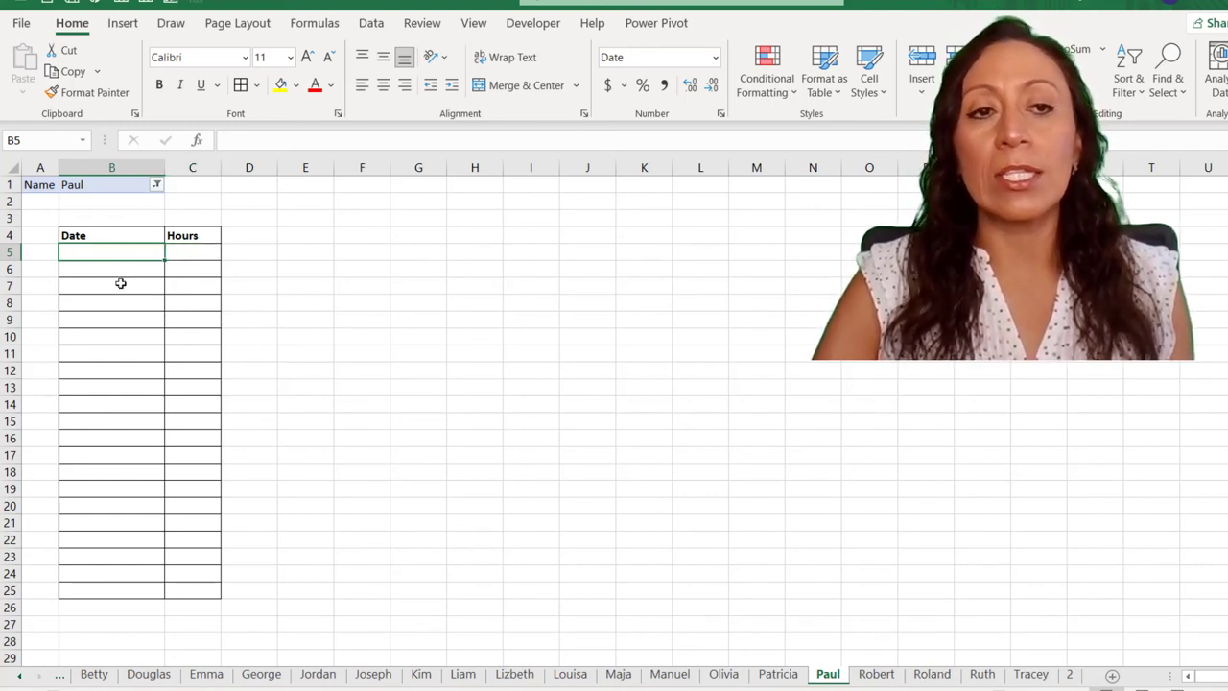
pyautogui.click(121, 284)
pyautogui.click(191, 301)
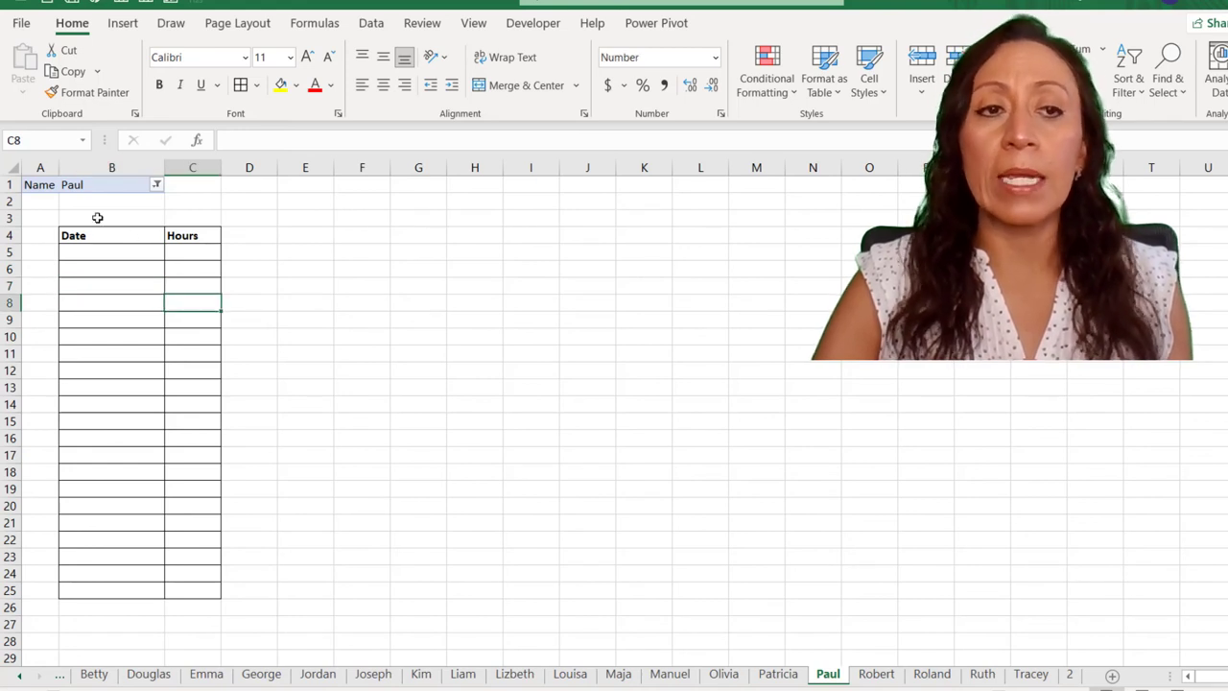
pyautogui.click(102, 232)
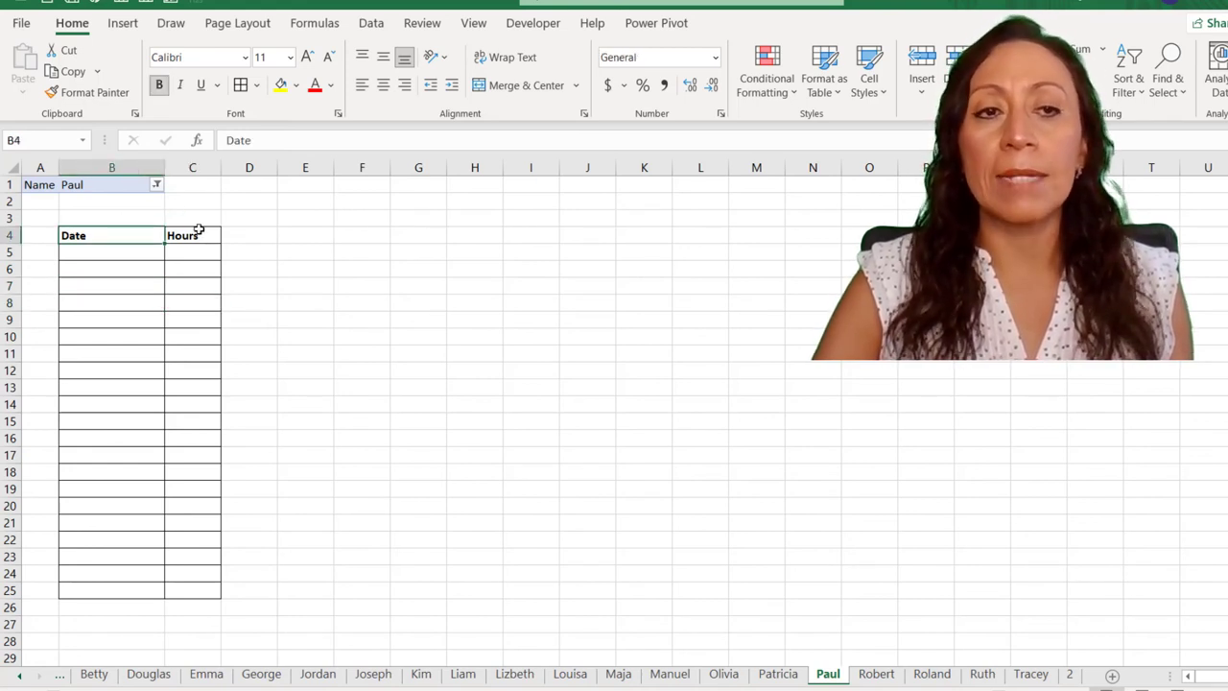